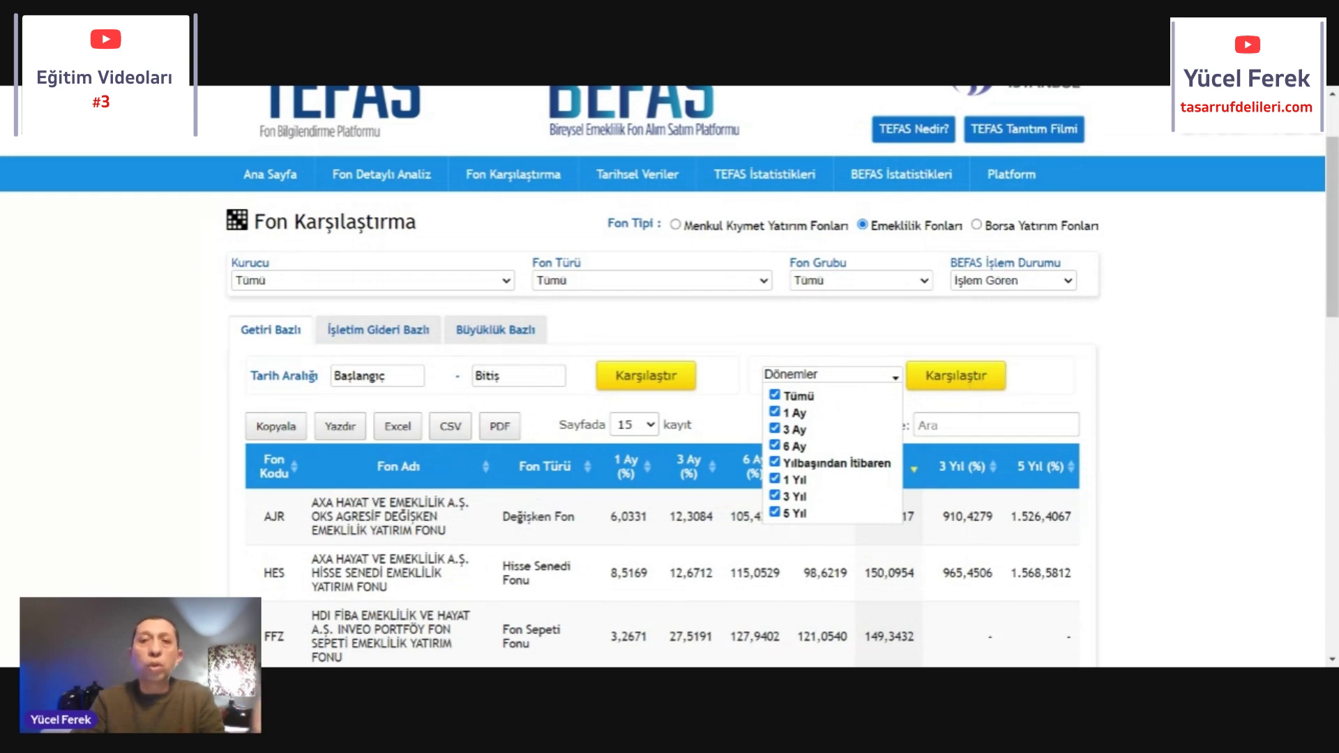
Step: Close the Dönemler list and show the pension fund comparison based on operating expenses (İşletim Gideri Bazlı)
click(1269, 444)
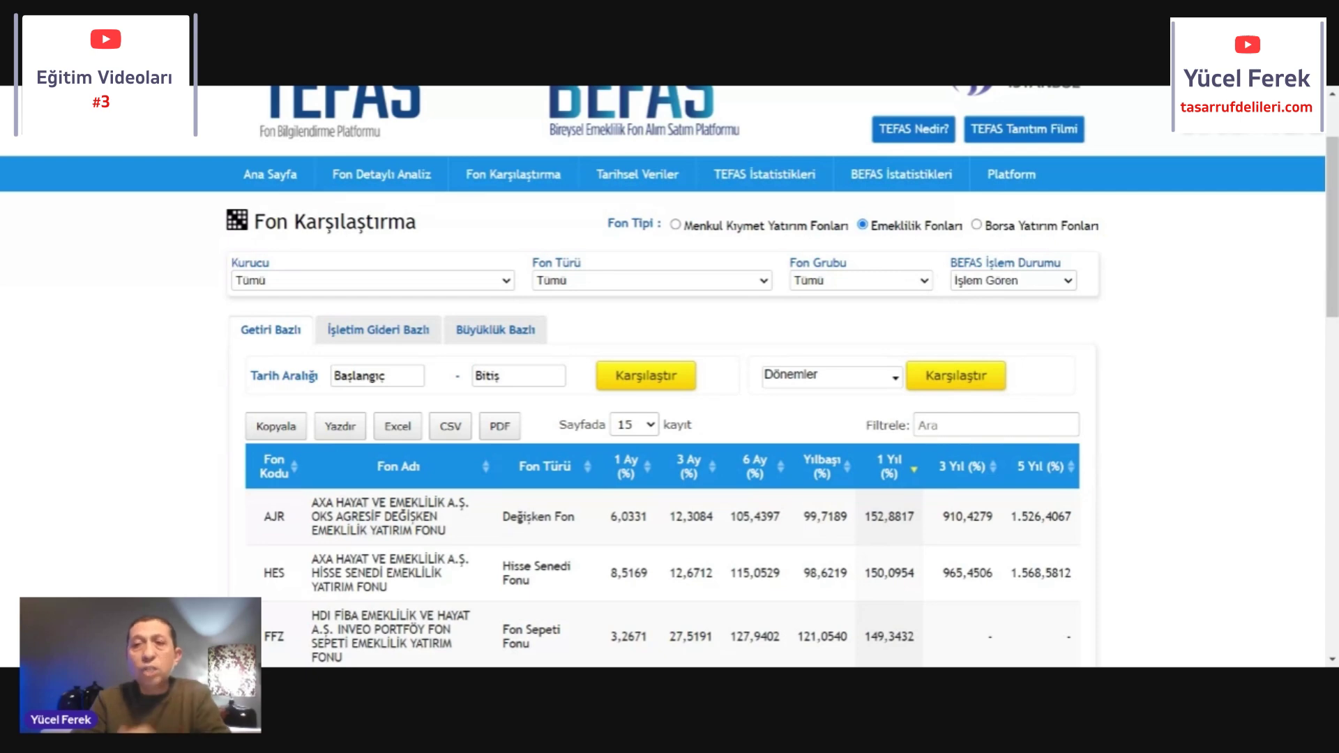
mouse_move(1335, 234)
mouse_down()
mouse_move(1333, 300)
mouse_move(1333, 220)
mouse_up()
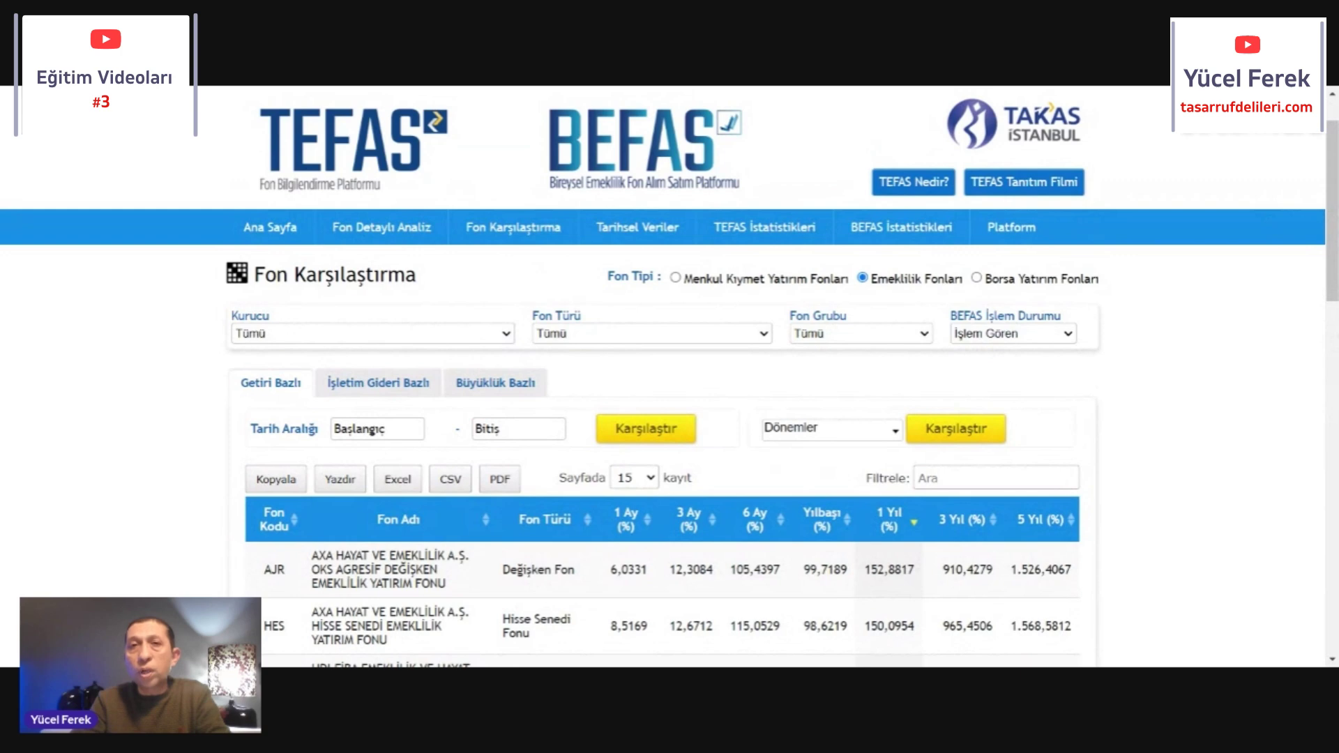
click(373, 391)
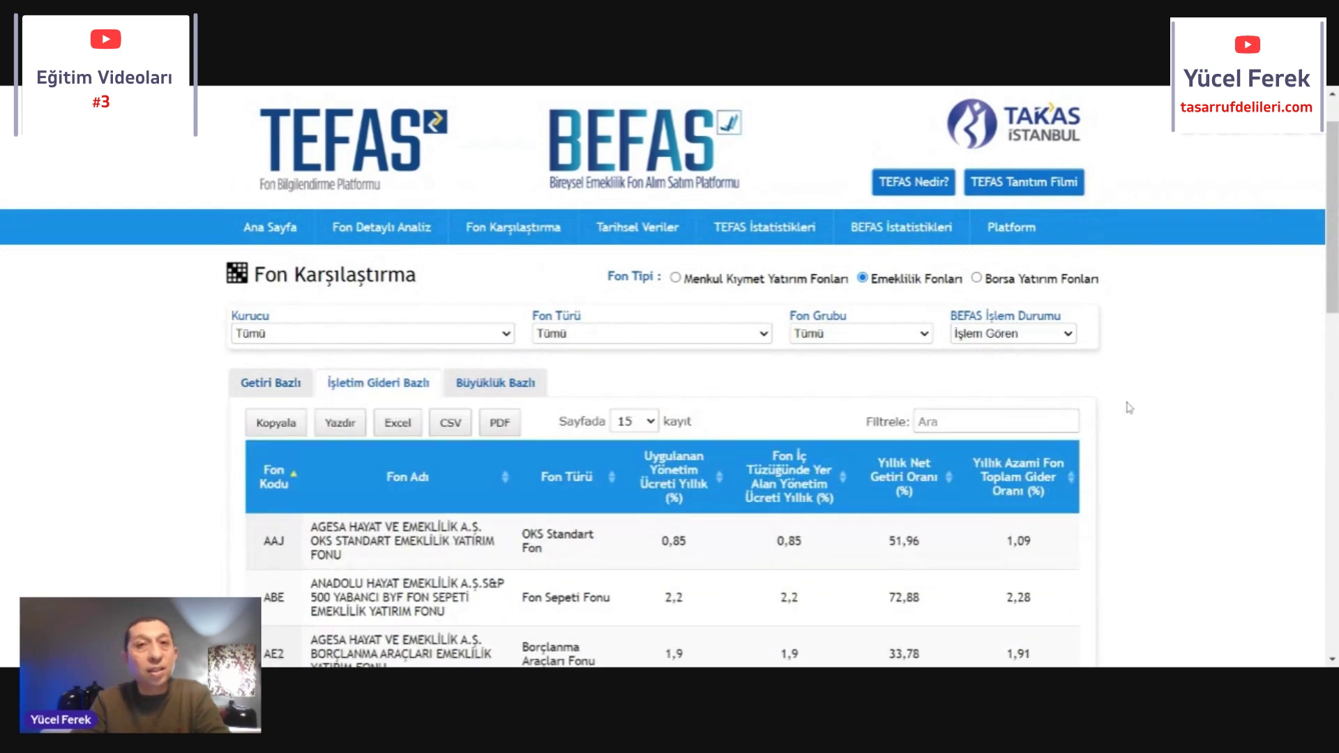
drag(1335, 262, 1336, 294)
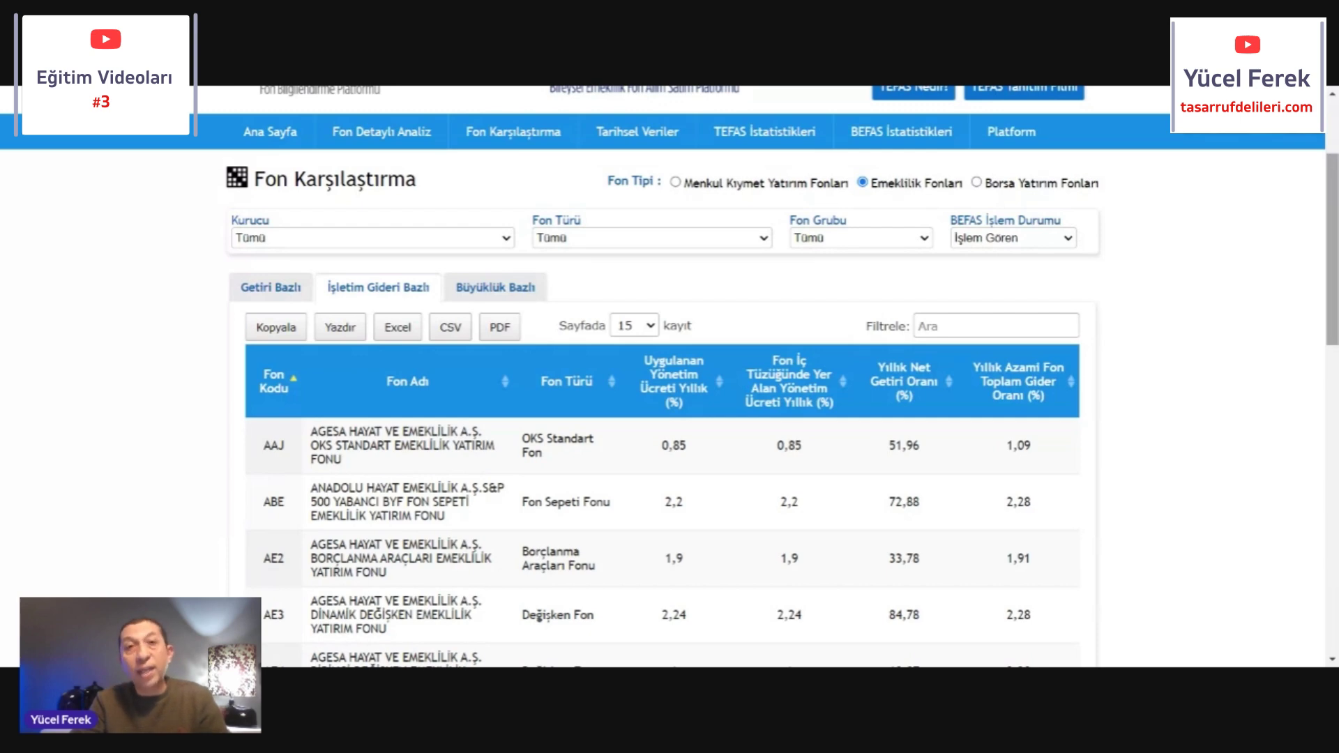
mouse_move(1333, 295)
mouse_down()
mouse_move(1332, 341)
mouse_move(1332, 293)
mouse_up()
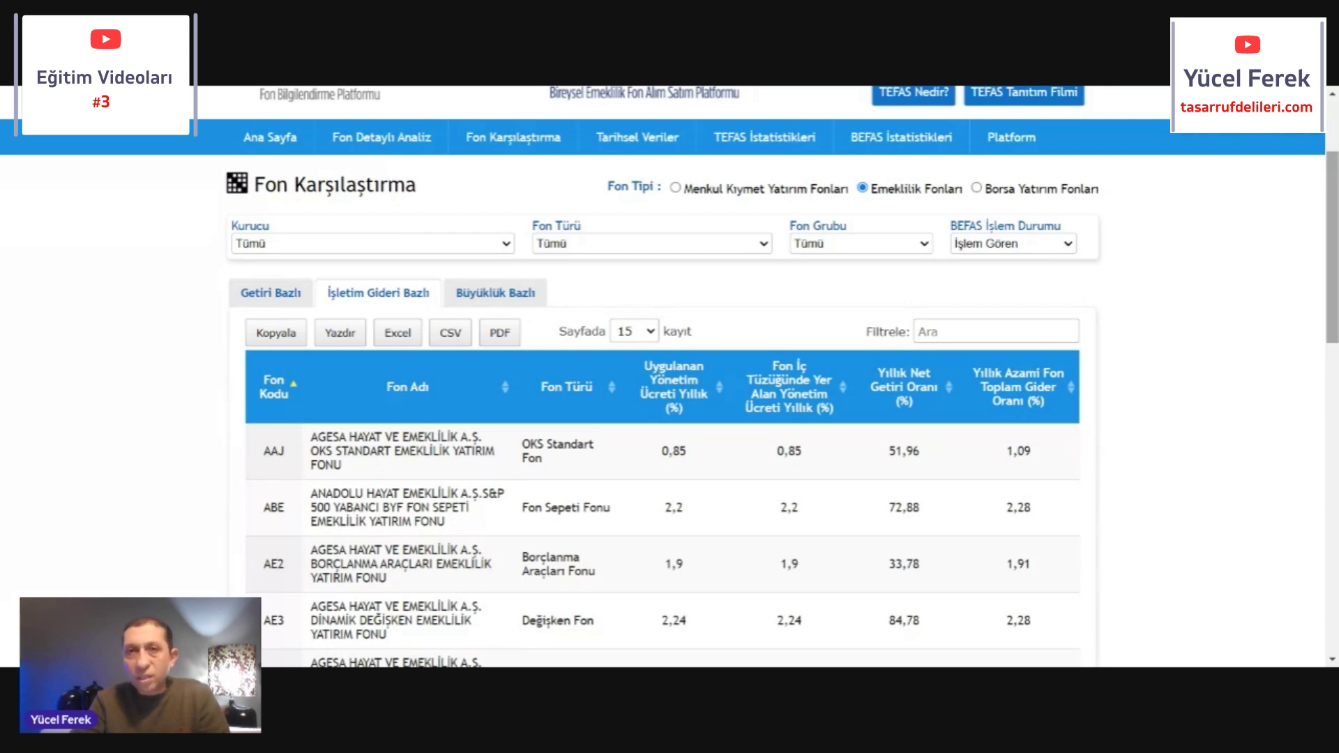
drag(1332, 293, 1333, 323)
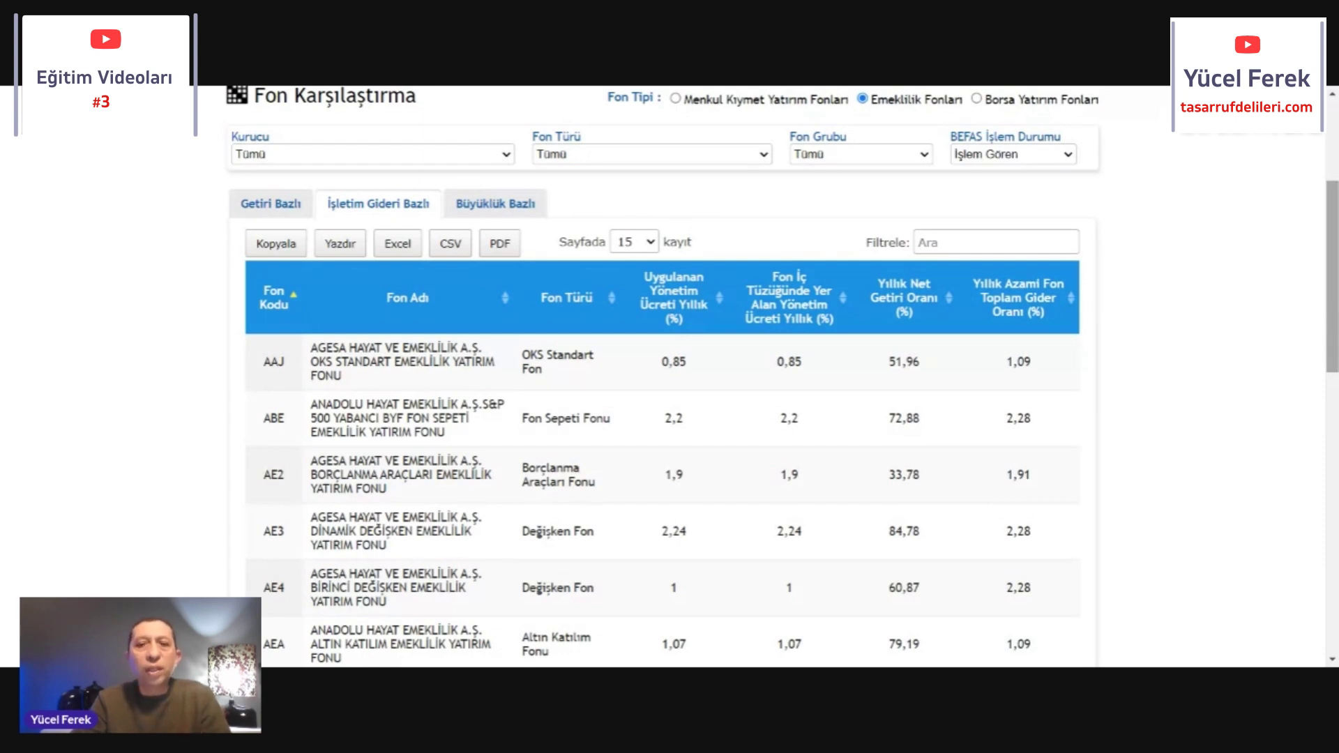
Step: Sort the expense table by the annual management fee in the fund's internal statute (Fon İç Tüzüğünde Yer Alan Yönetim Ücreti), highest first
click(844, 299)
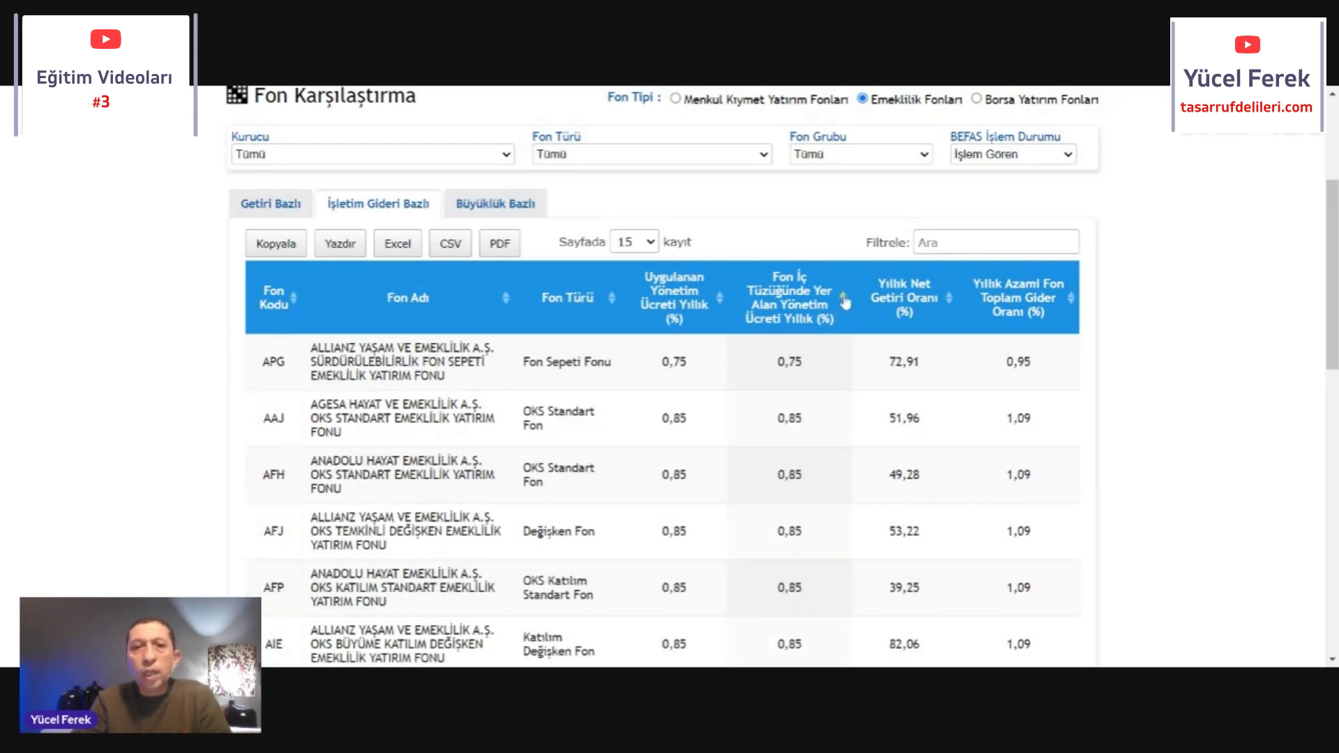
click(844, 300)
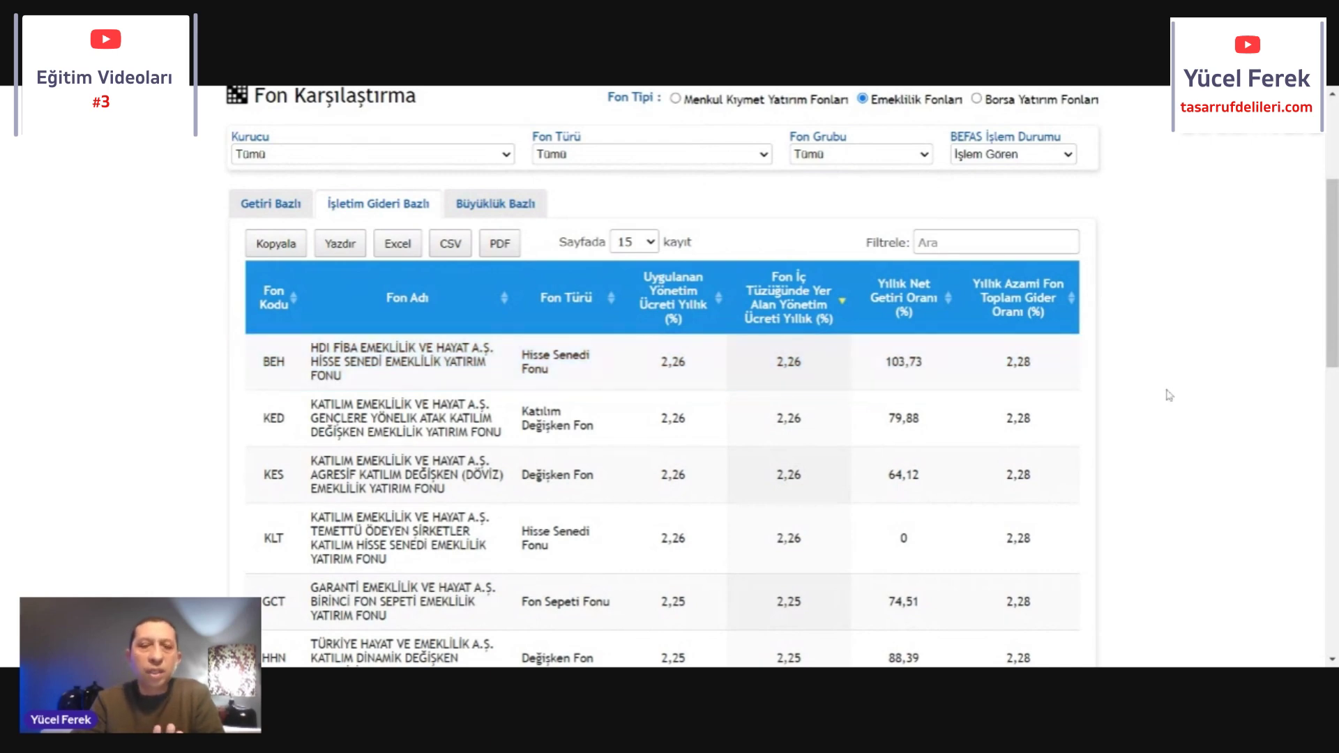
mouse_move(1331, 272)
mouse_down()
mouse_move(1332, 326)
mouse_move(1333, 259)
mouse_up()
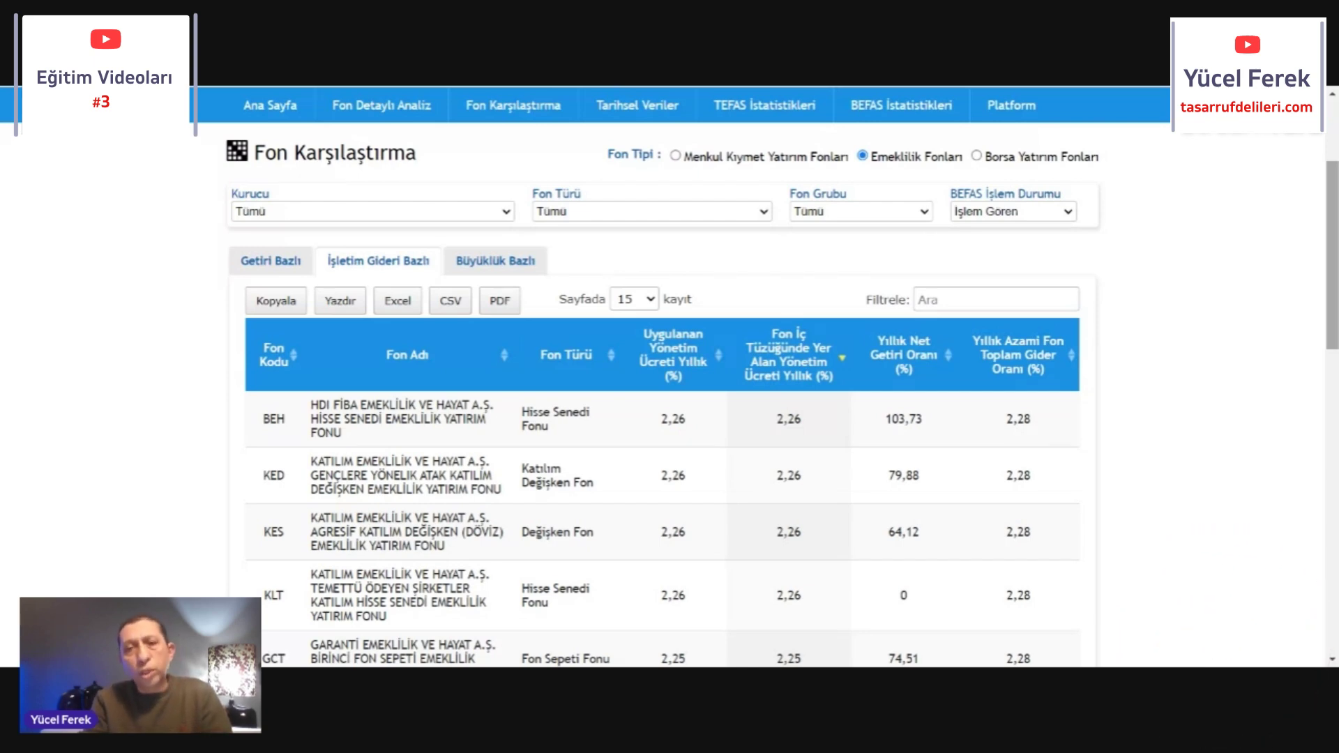
scroll(613, 250, down, 1)
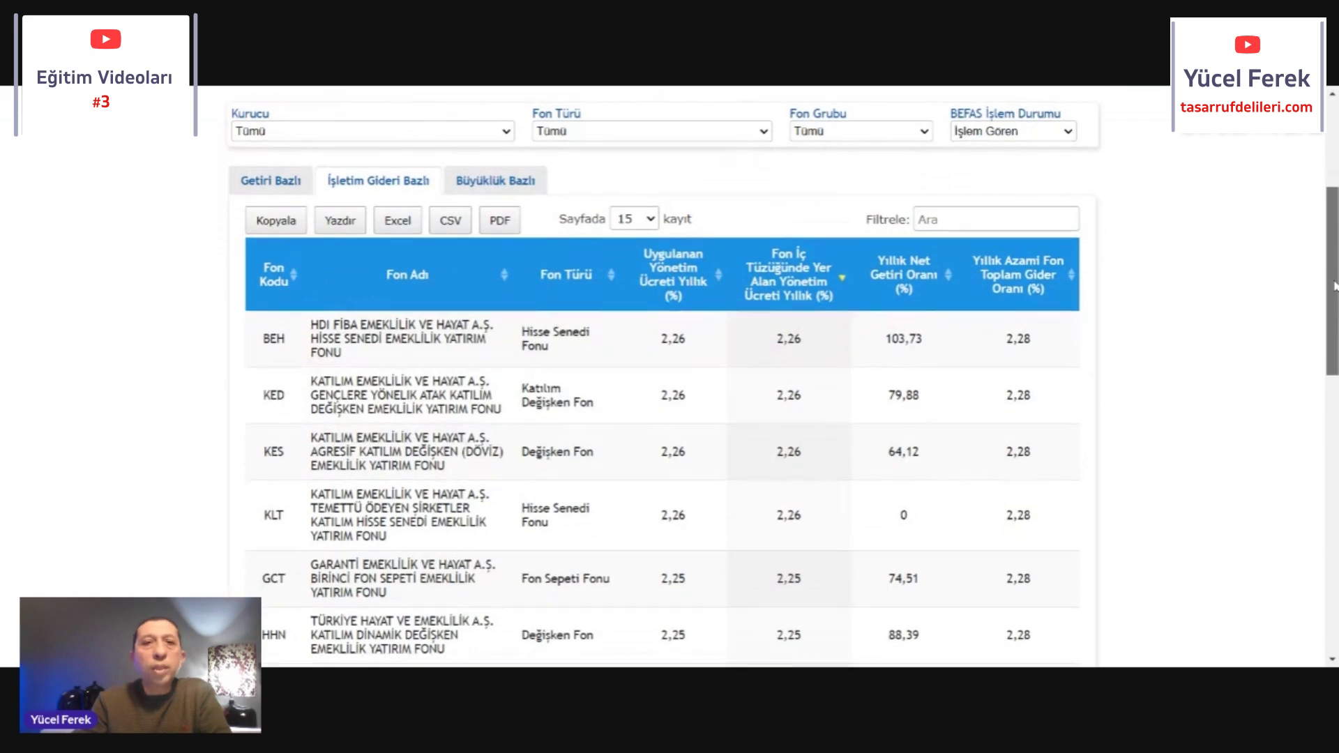
Step: Compare the funds by size (Büyüklük Bazlı) for 23.10.2023 to 22.11.2023, sorted by Son Portföy Büyüklüğü from largest to smallest
click(471, 183)
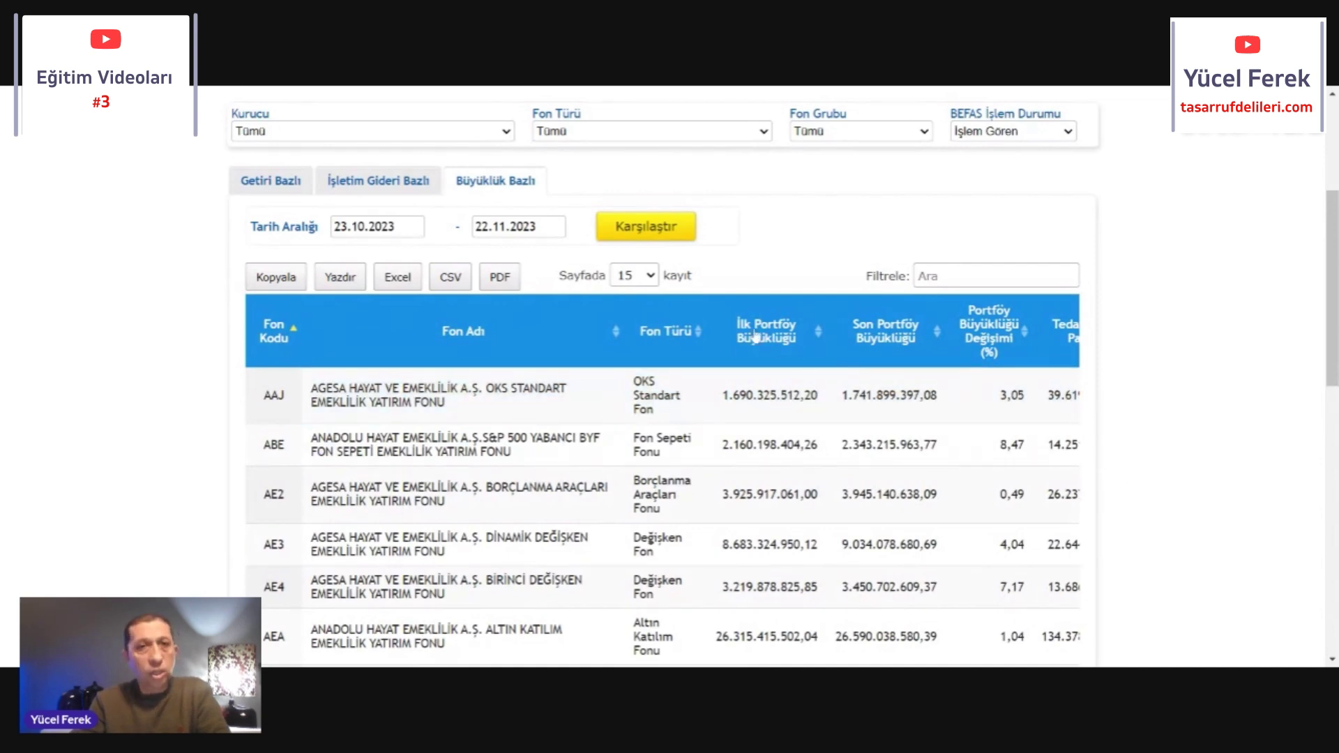
click(665, 225)
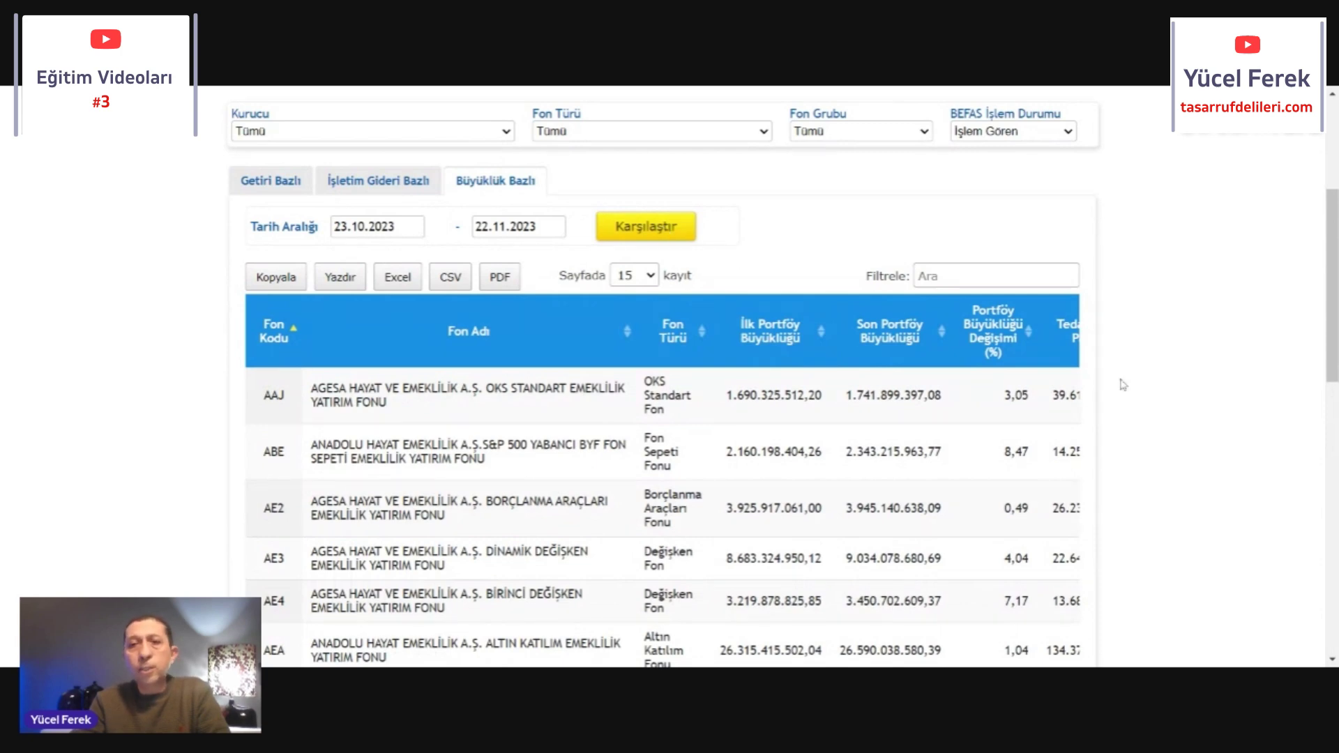
click(889, 331)
Step: Look through the funds ranked by final portfolio size and return to the return-based comparison (Getiri Bazlı)
scroll(663, 377, down, 2)
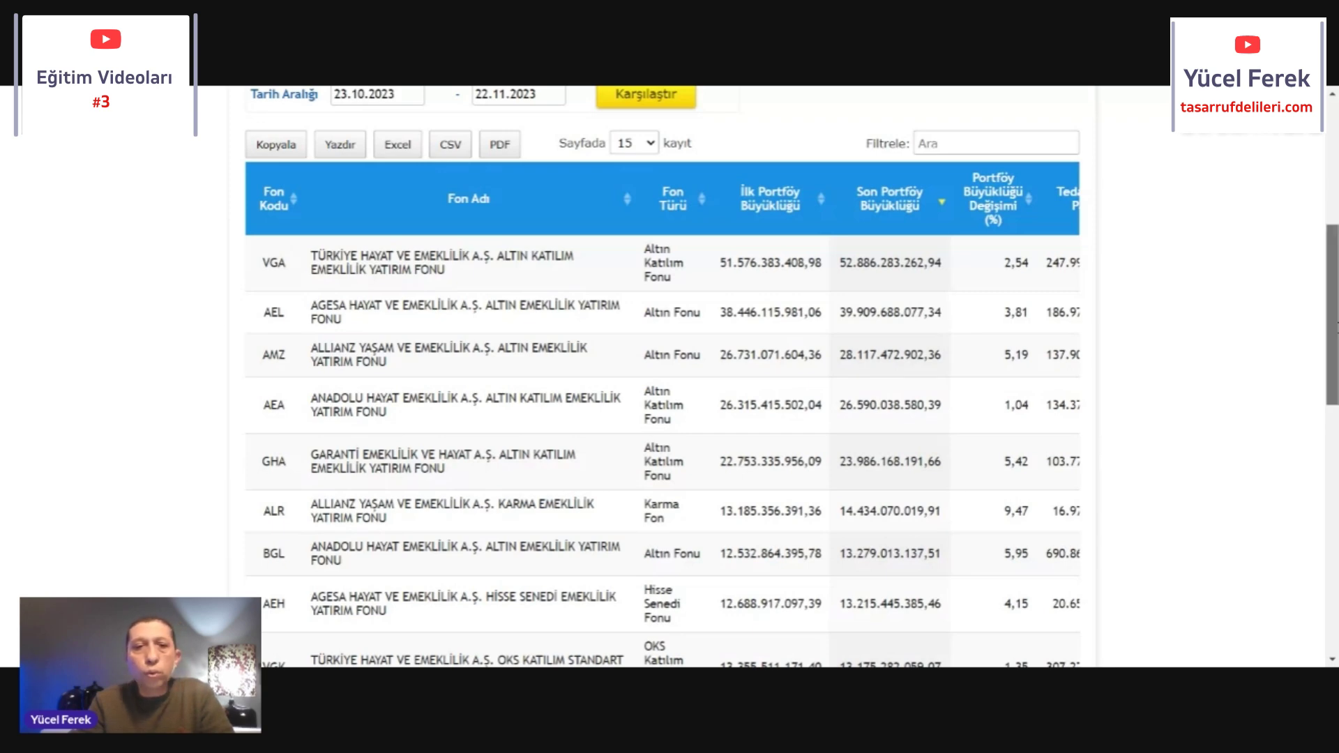
scroll(662, 377, down, 3)
scroll(663, 377, down, 2)
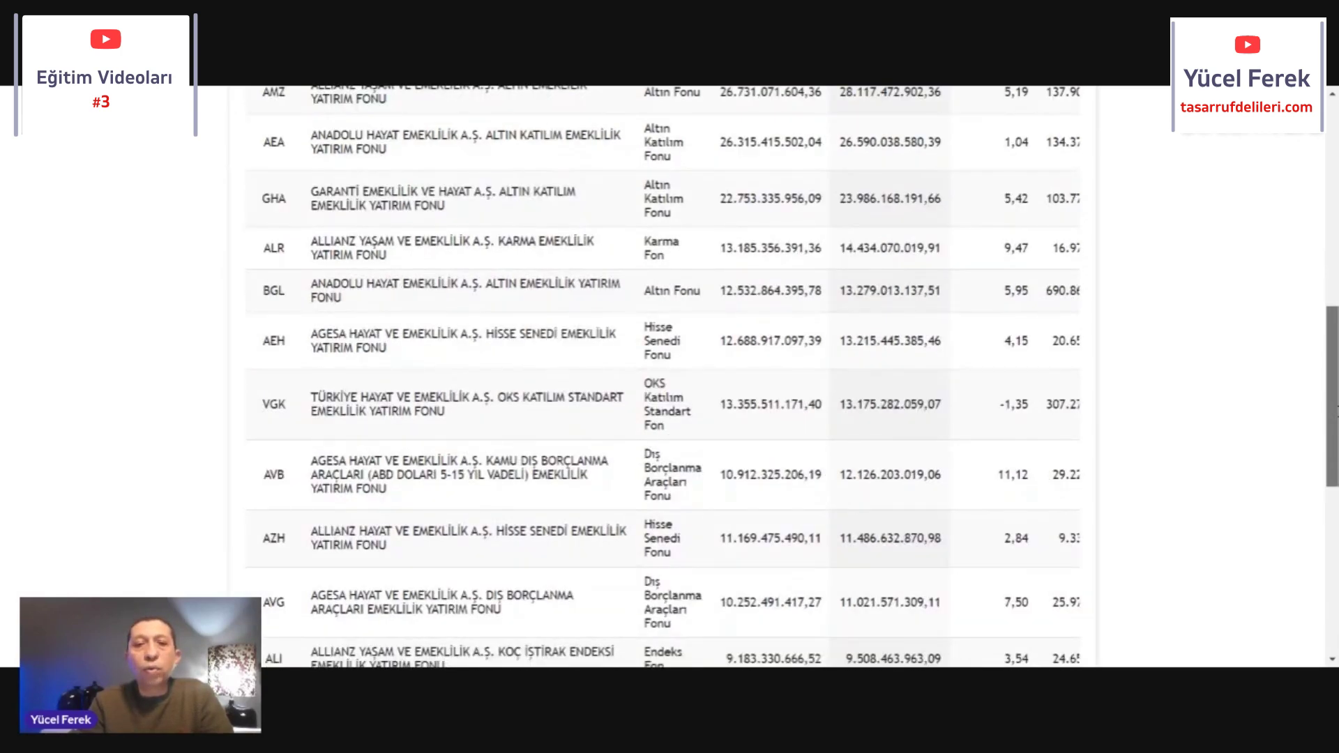
scroll(662, 376, down, 1)
scroll(663, 376, up, 8)
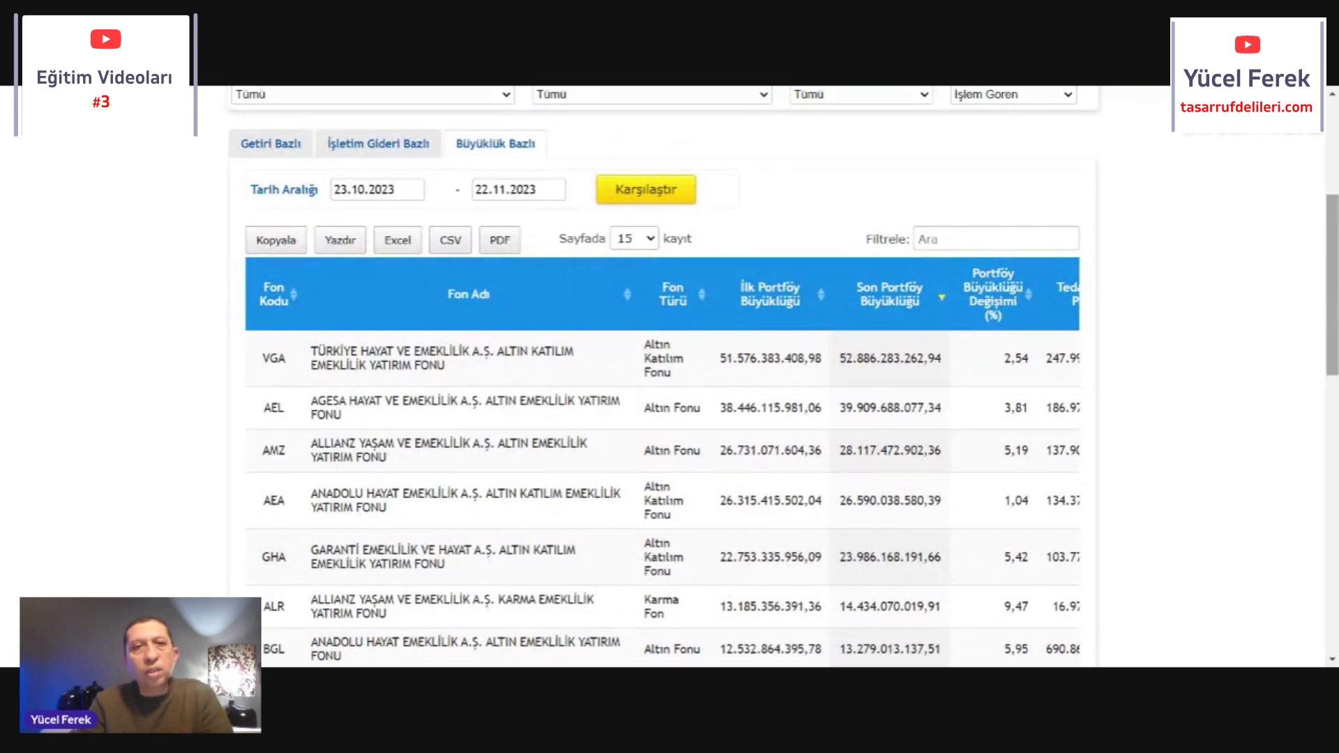
scroll(265, 377, up, 3)
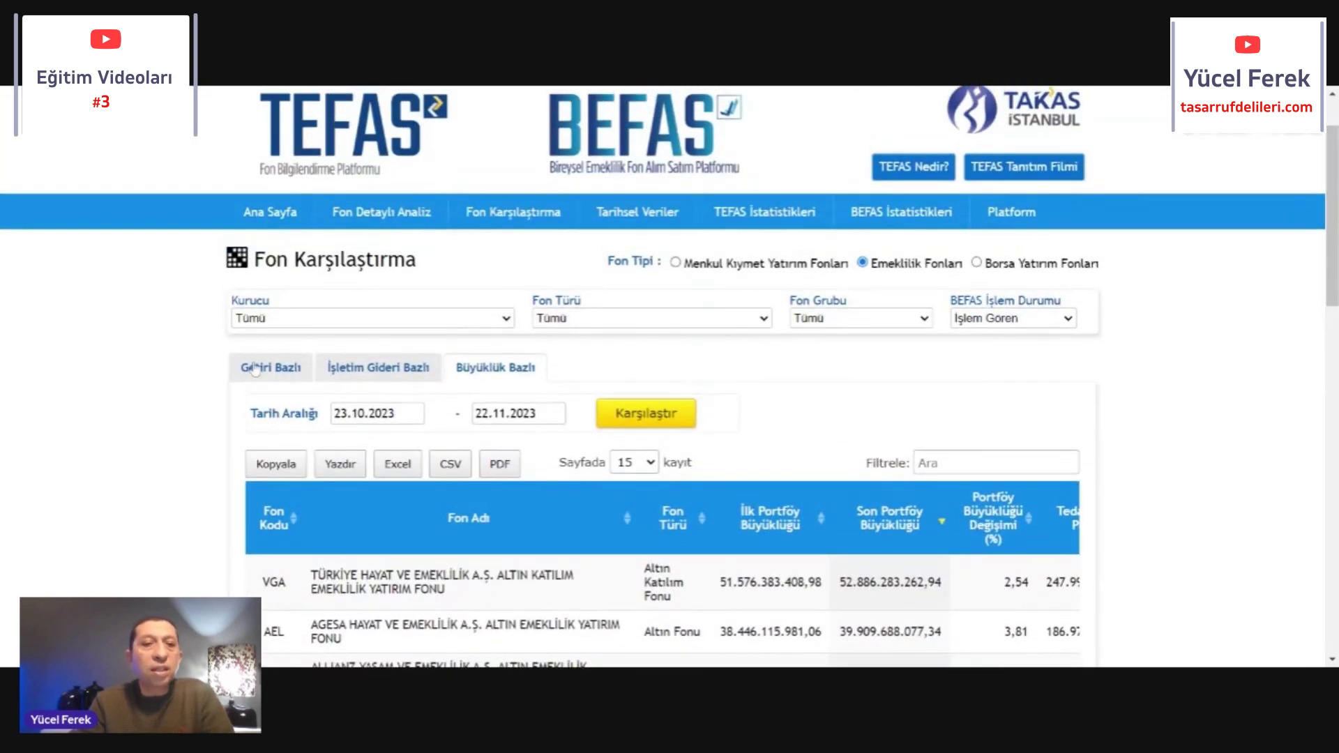
click(265, 370)
scroll(265, 378, down, 2)
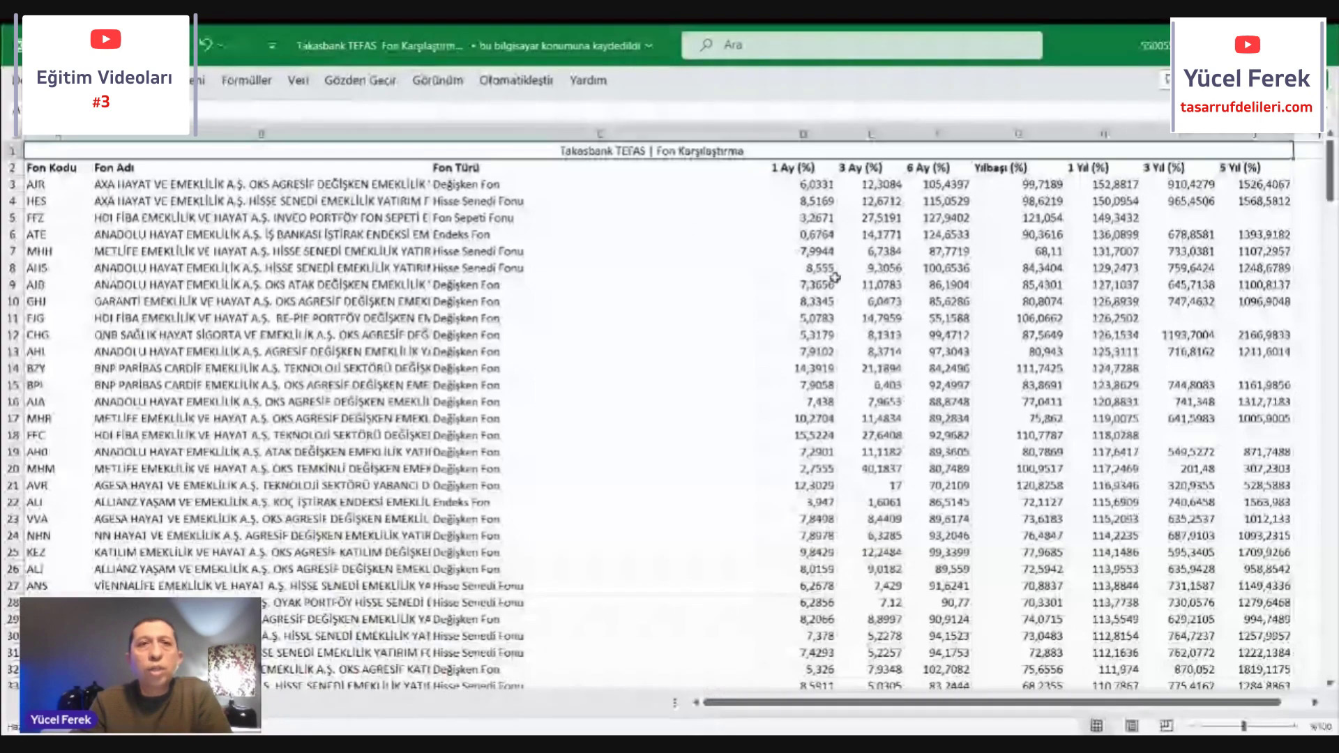
Step: In the exported fund comparison workbook in Excel, delete the title row above the column headers
right_click(8, 151)
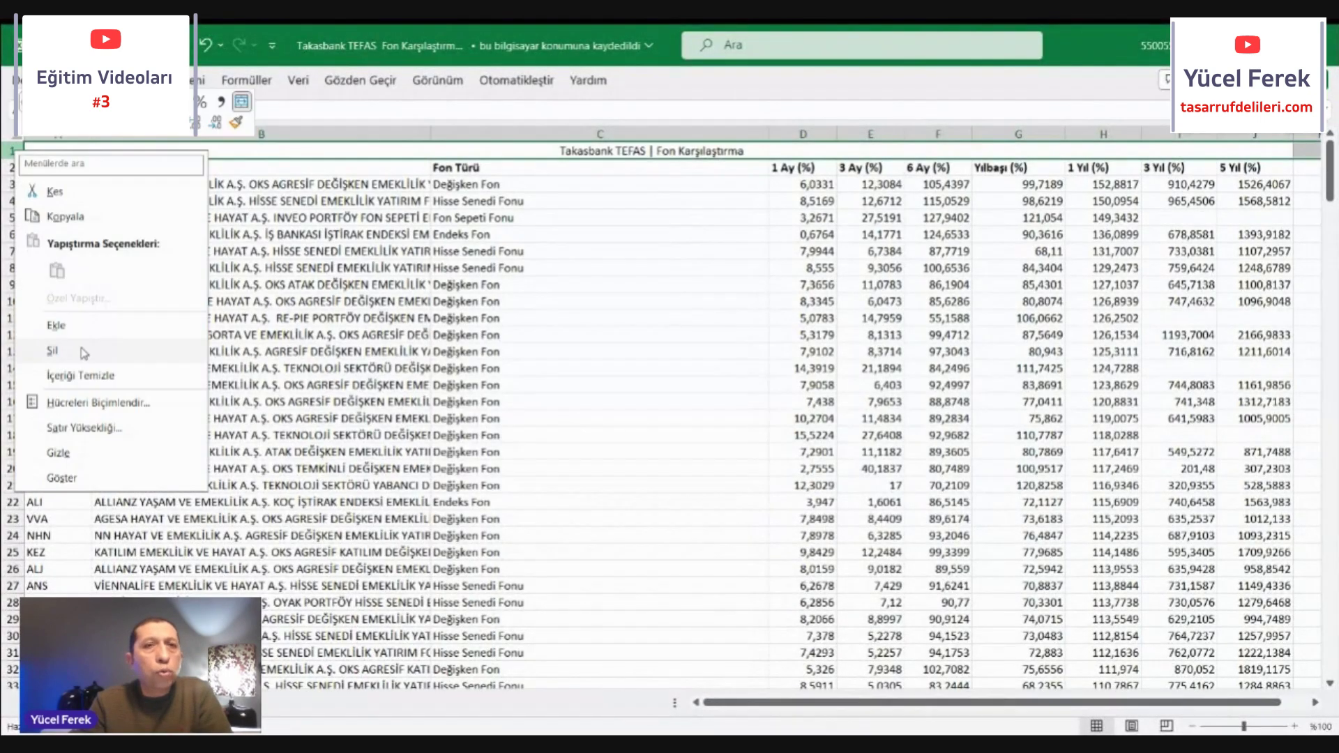
click(104, 370)
click(719, 342)
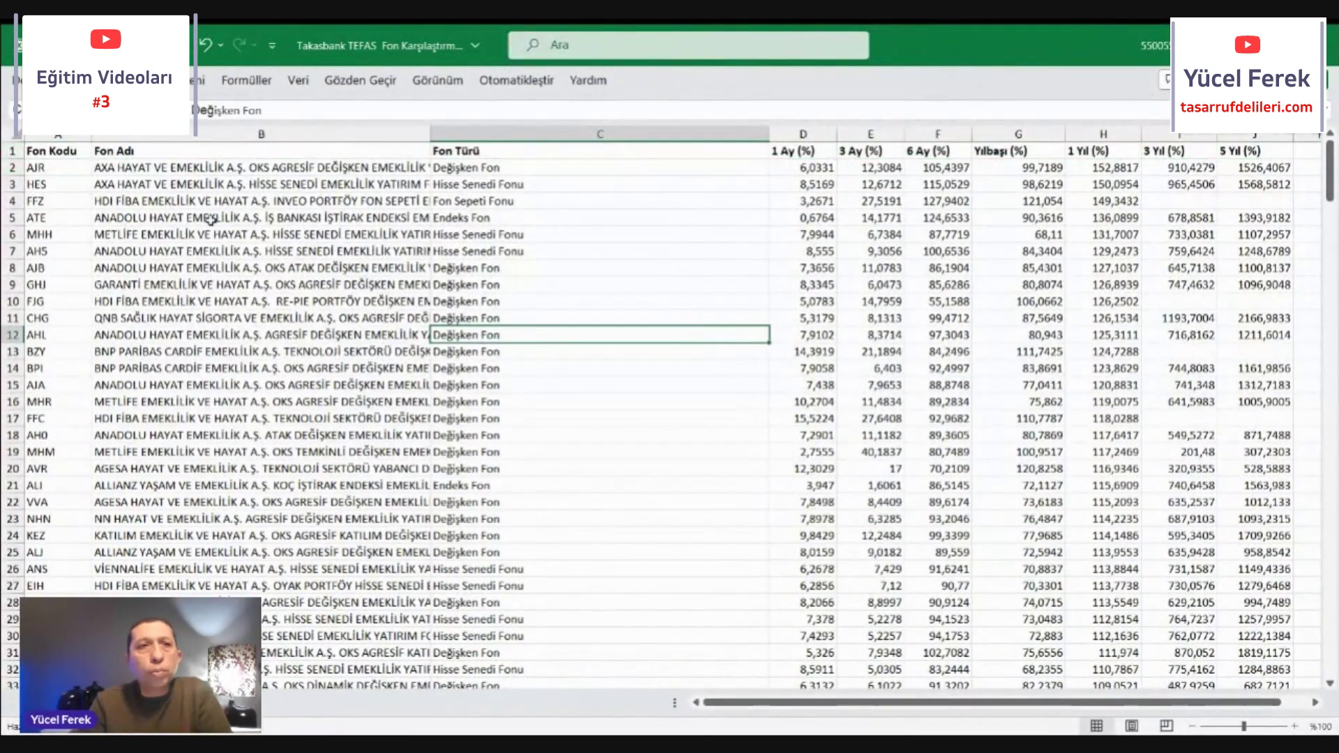
Step: Fit all column widths to their contents and narrow the Fon Türü column so the return columns fit on screen
click(15, 132)
double_click(770, 133)
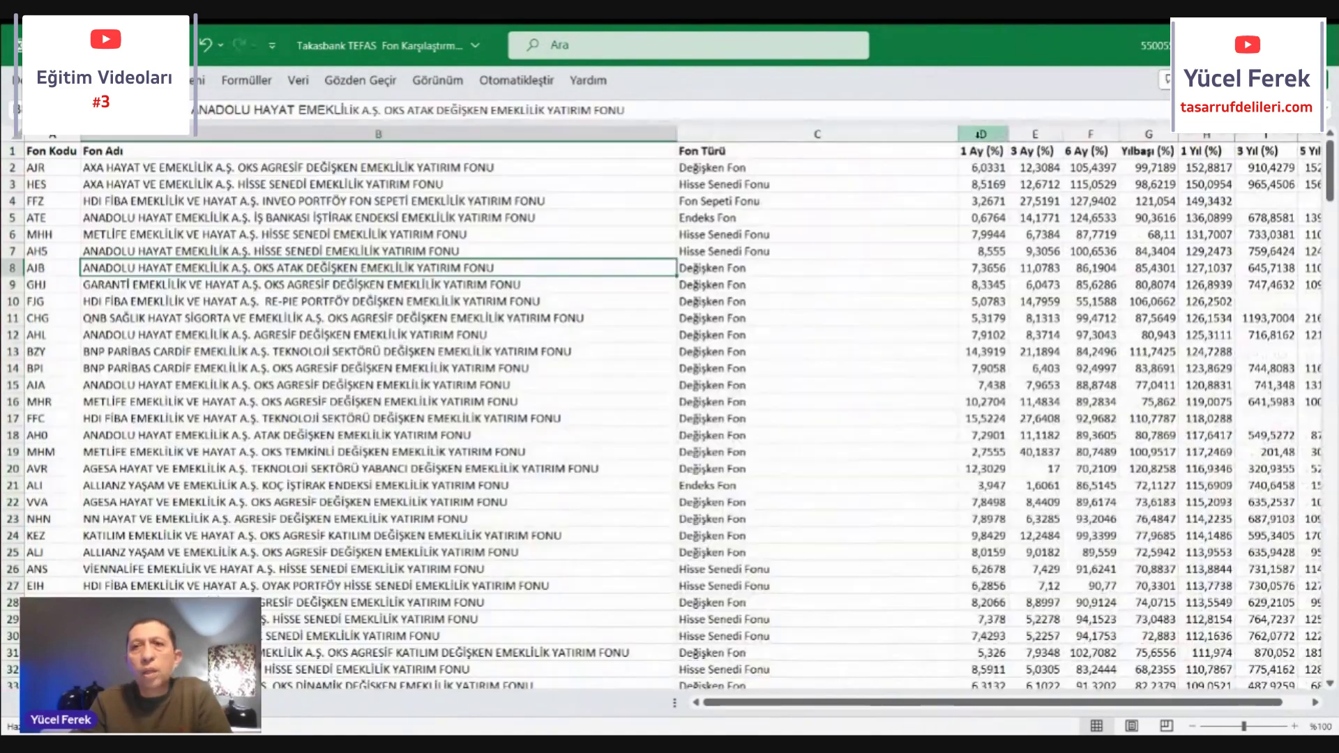
drag(956, 133, 828, 130)
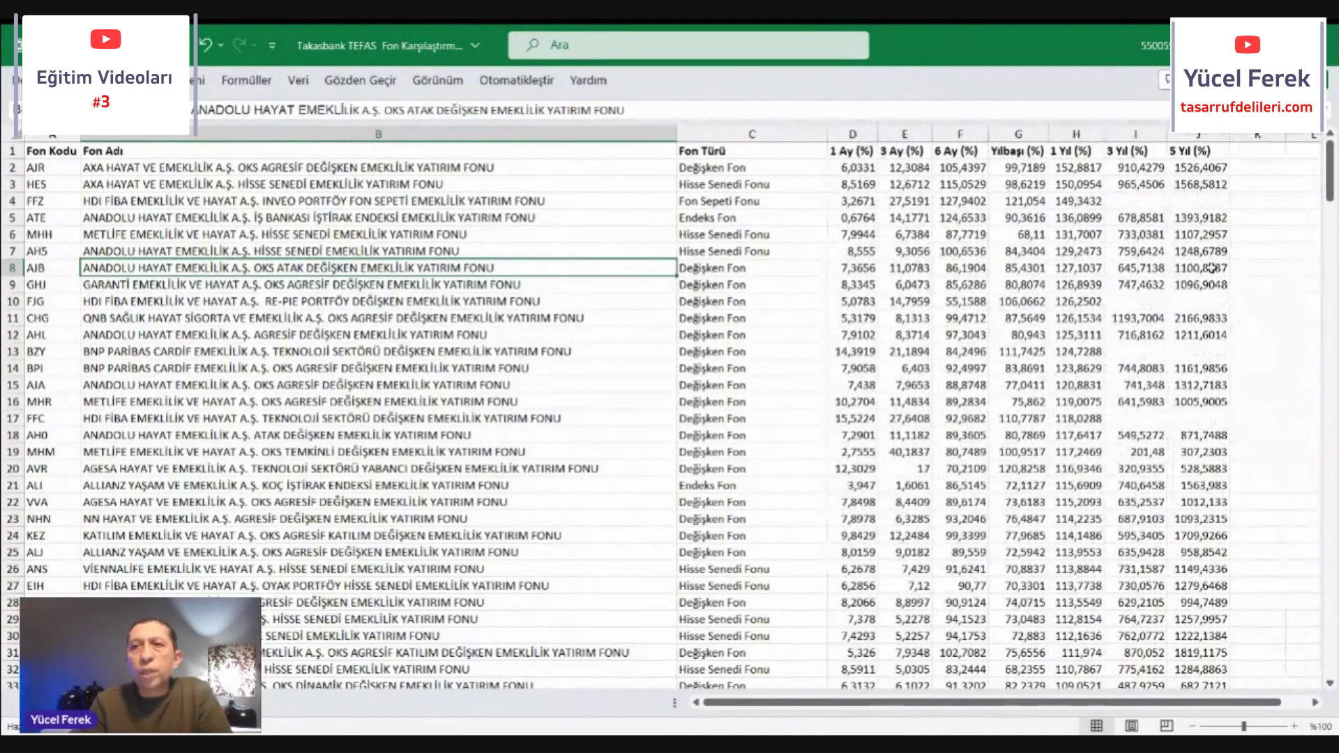
Step: Apply all borders to the whole fund table, from the Fon Kodu header through row 284 of the 5 Yıl (%) column
click(15, 133)
drag(38, 151, 1221, 486)
click(63, 81)
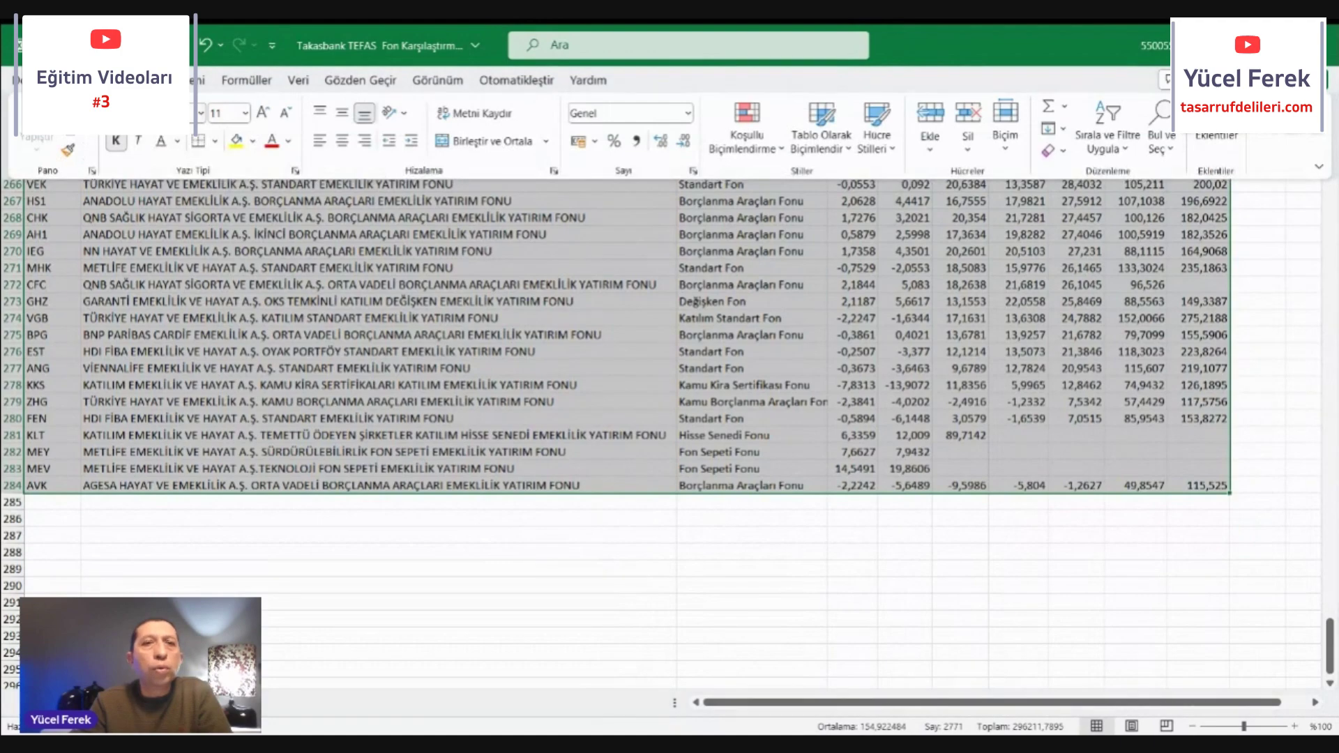
click(215, 141)
click(226, 318)
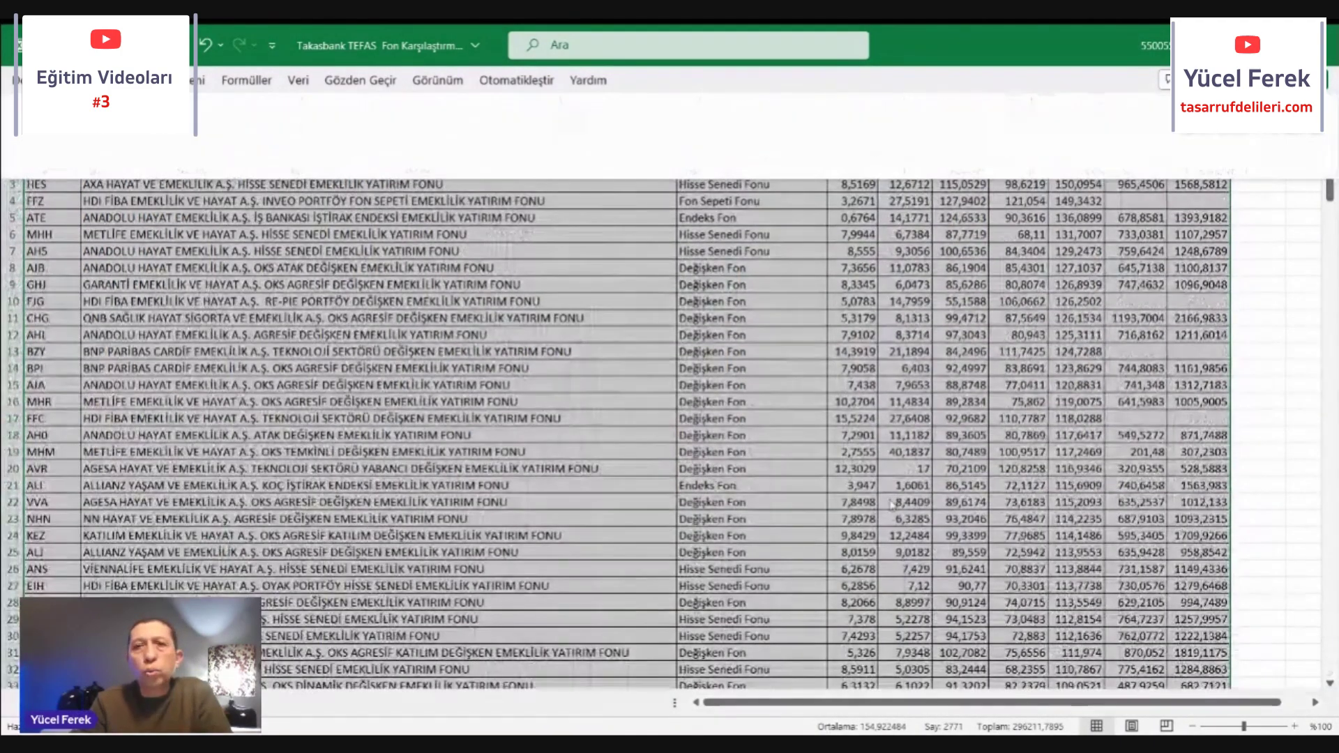
click(823, 321)
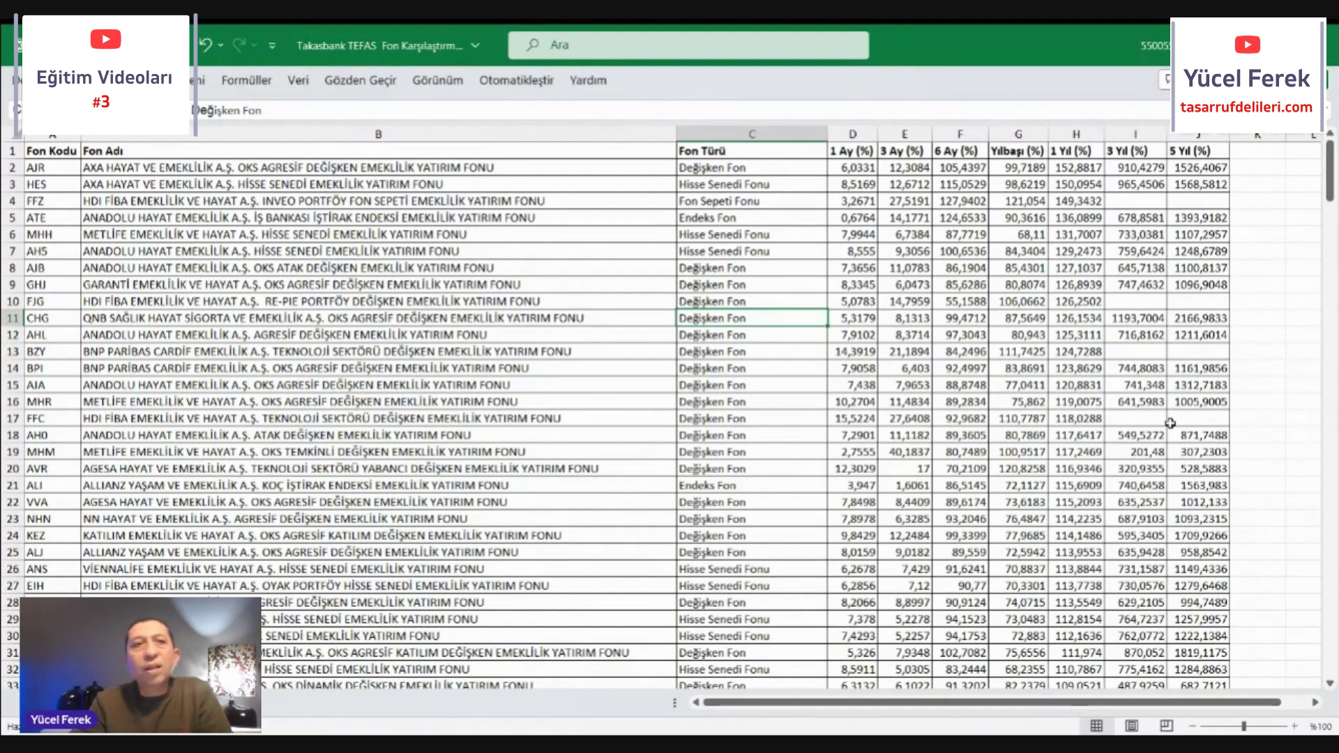
Step: Select the entire sheet and add filters to the fund table's header row
click(10, 133)
click(299, 80)
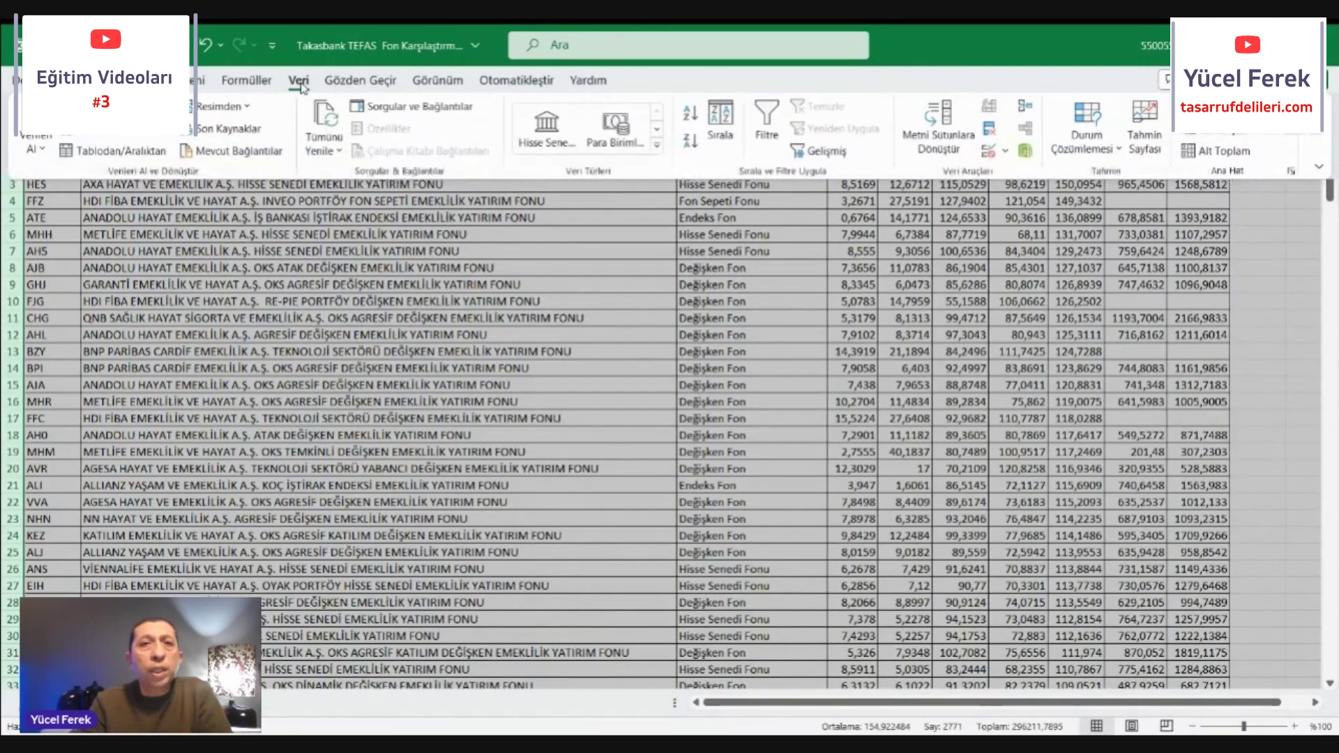
click(765, 120)
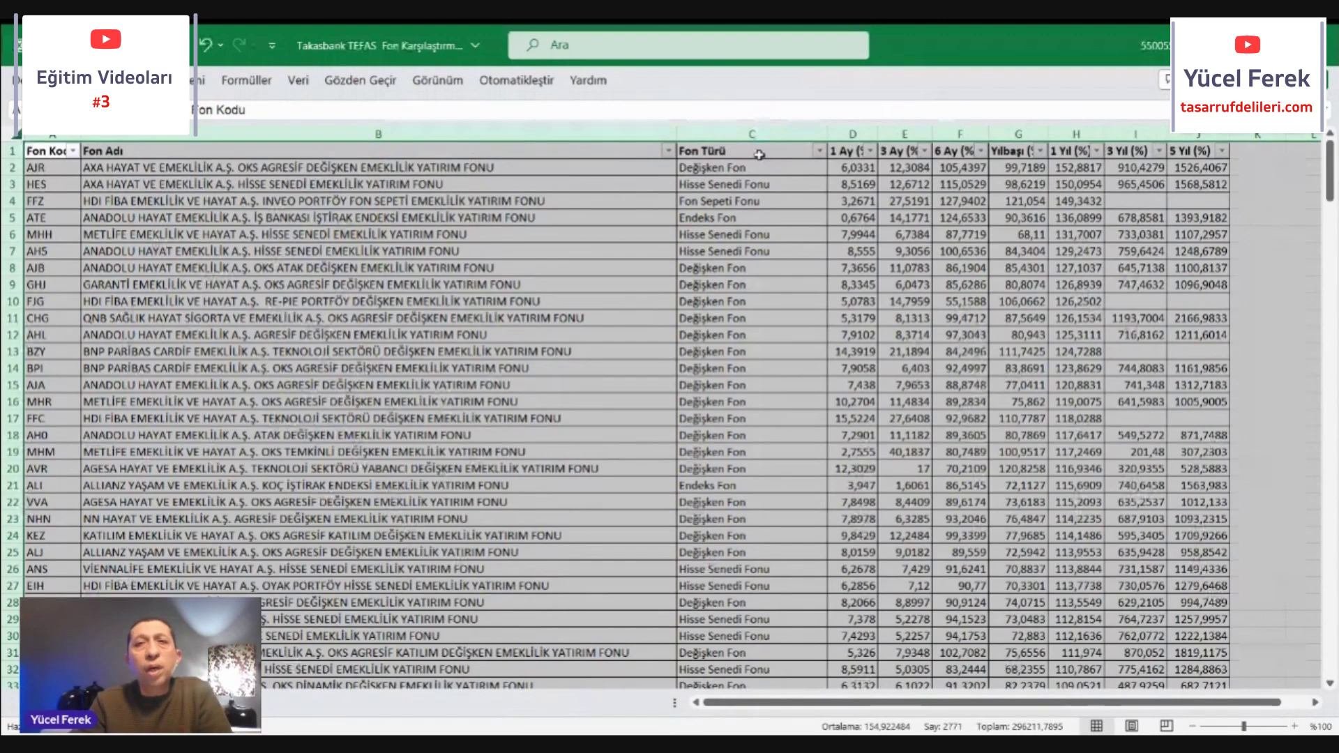
Step: Sort the fund table by the 1 Yıl (%) column's cell values from largest to smallest
click(299, 83)
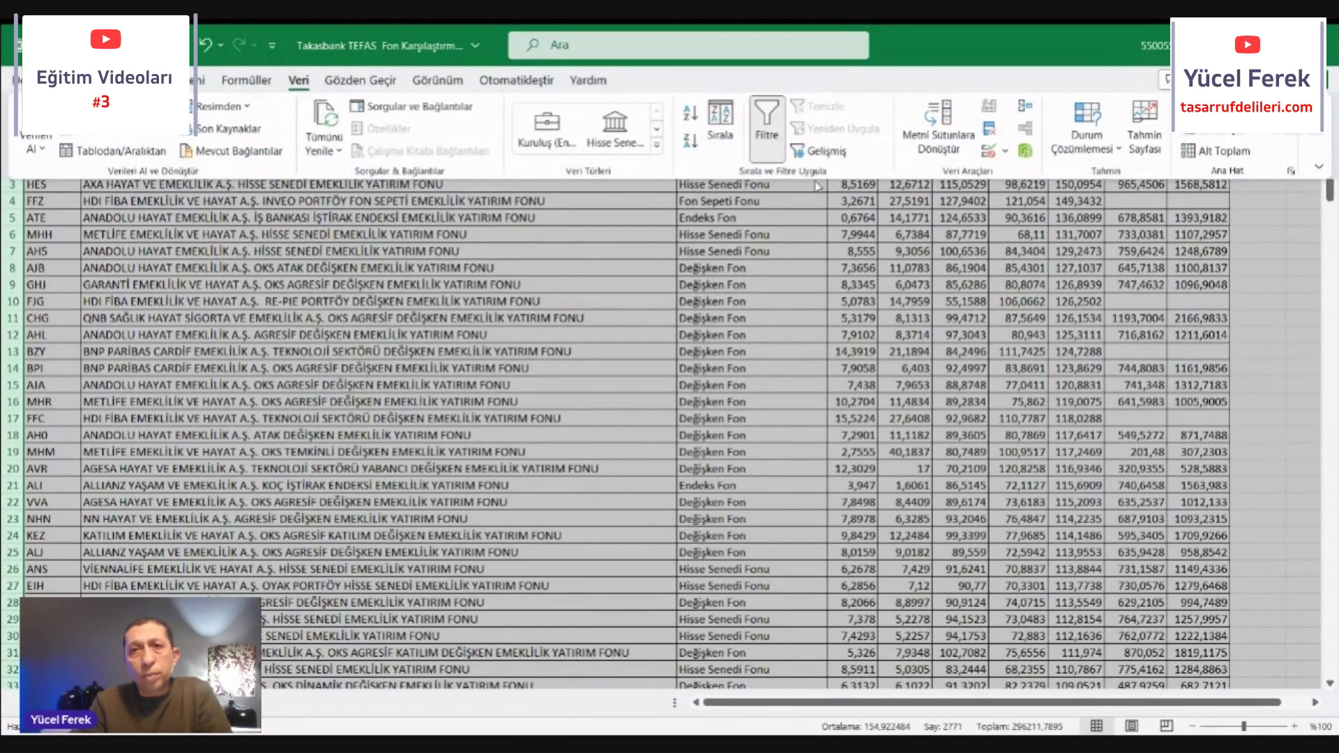
click(719, 124)
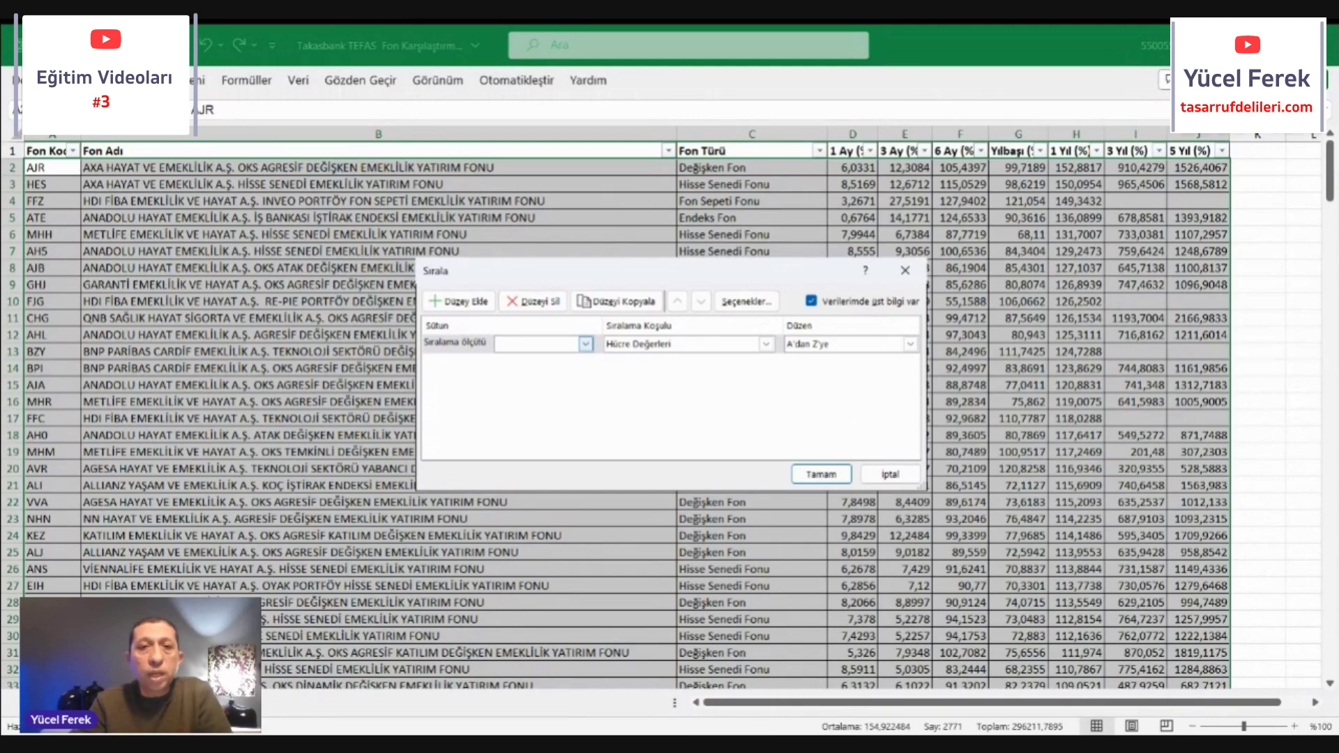
click(586, 344)
click(549, 451)
click(910, 344)
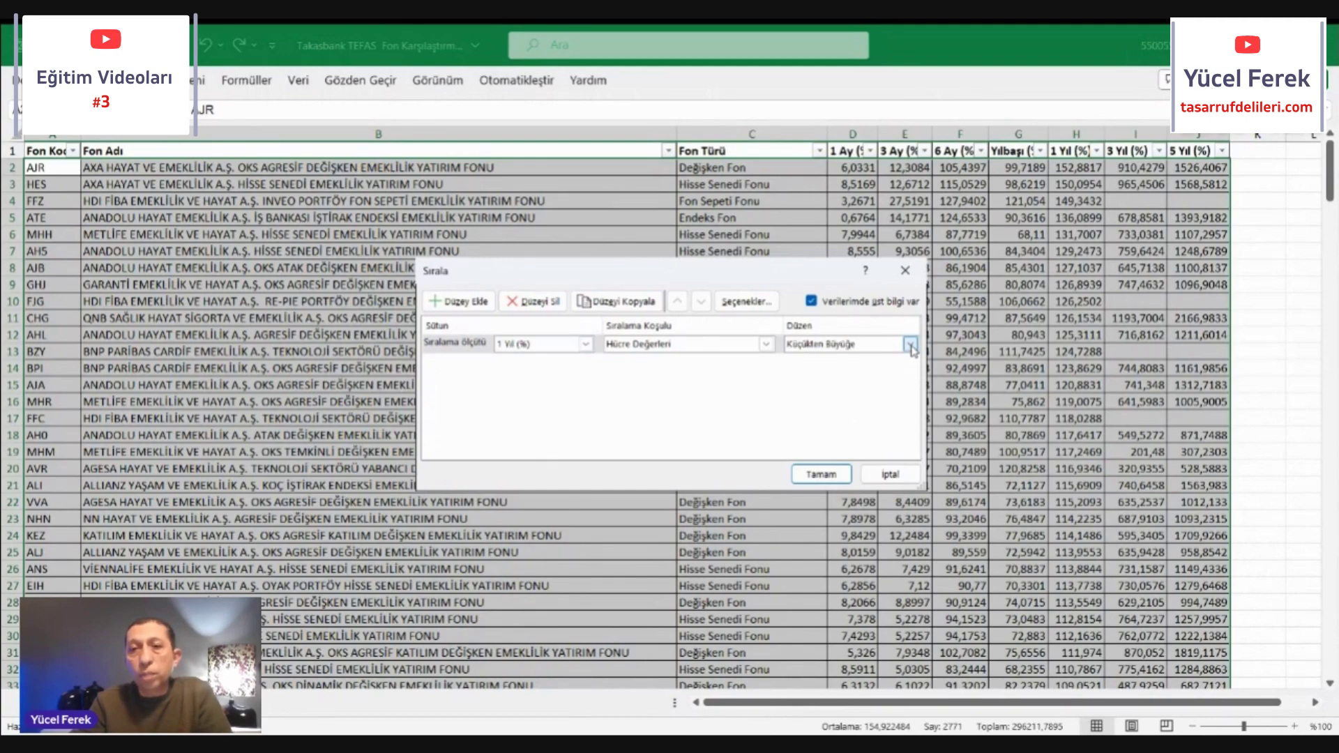
click(821, 474)
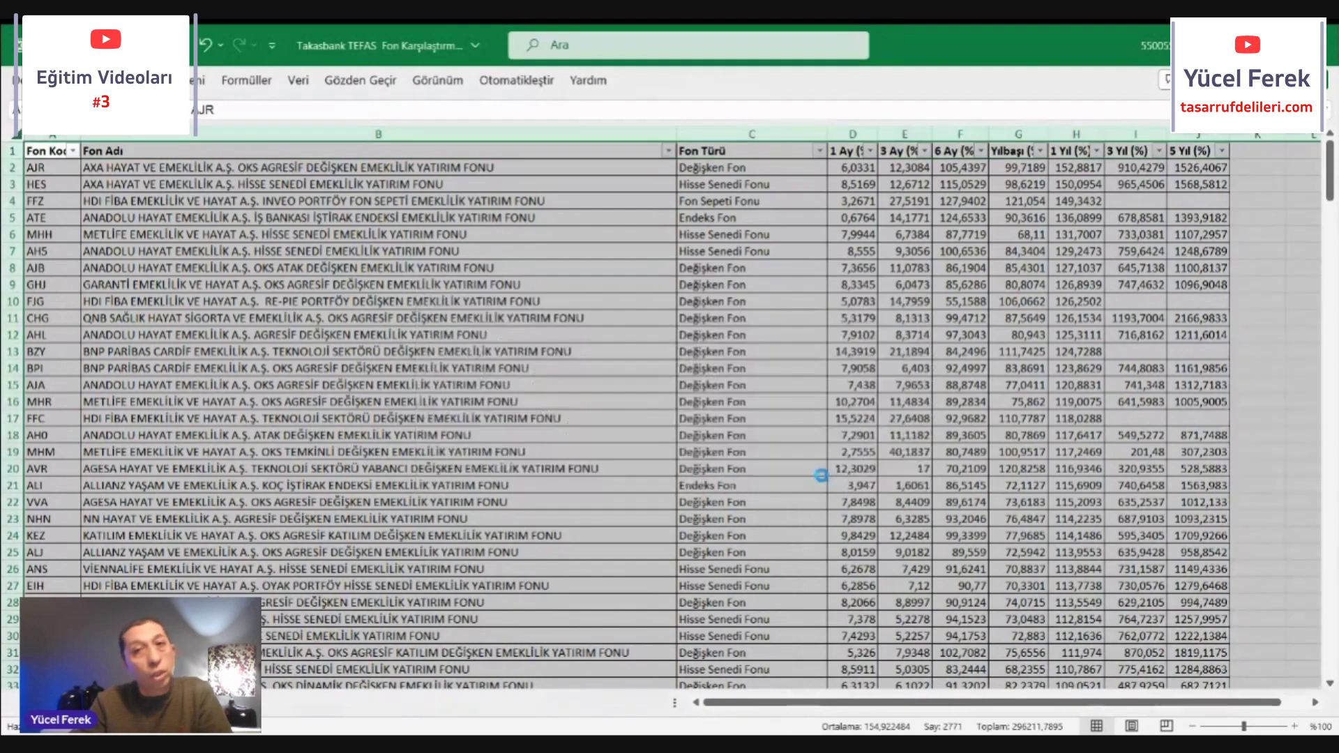
click(959, 518)
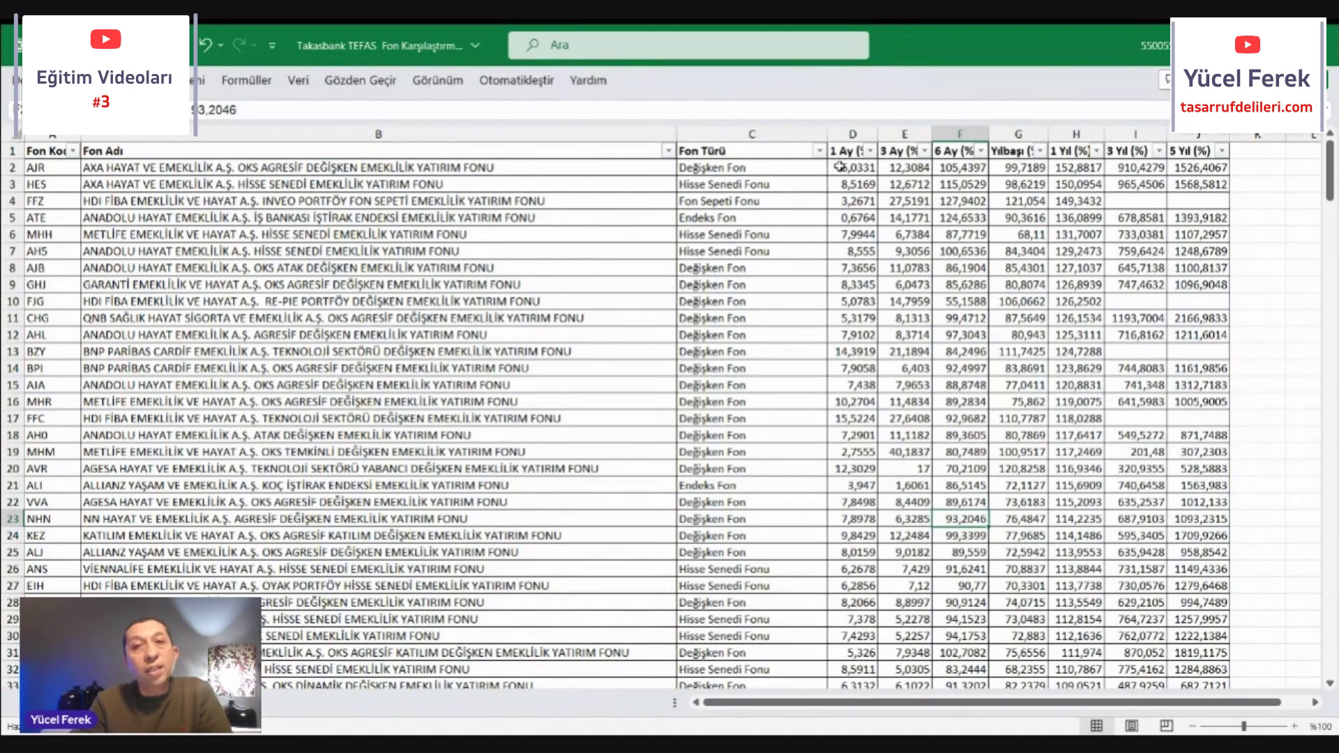
Step: Apply the green-yellow-red colour scale to all fund values in the 1 Ay (%) column, excluding the header
drag(840, 166, 853, 687)
click(53, 80)
click(747, 126)
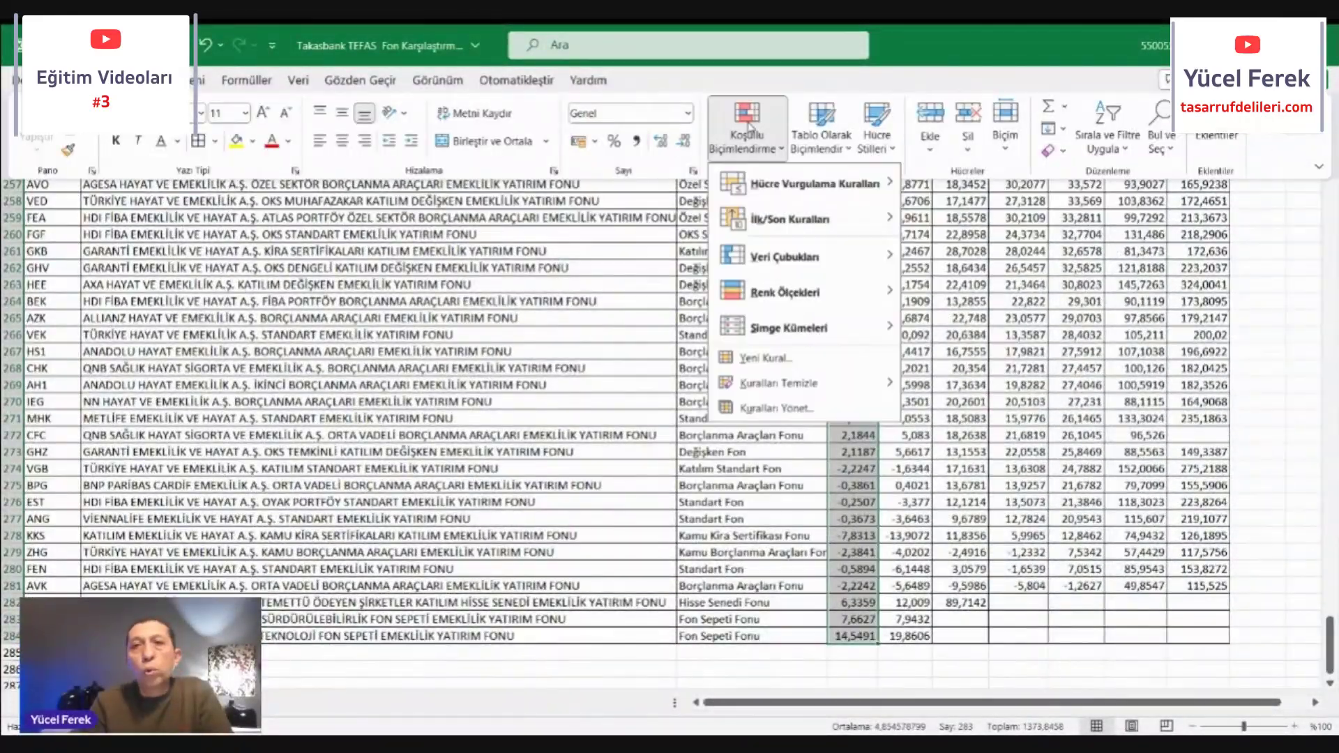
mouse_move(766, 298)
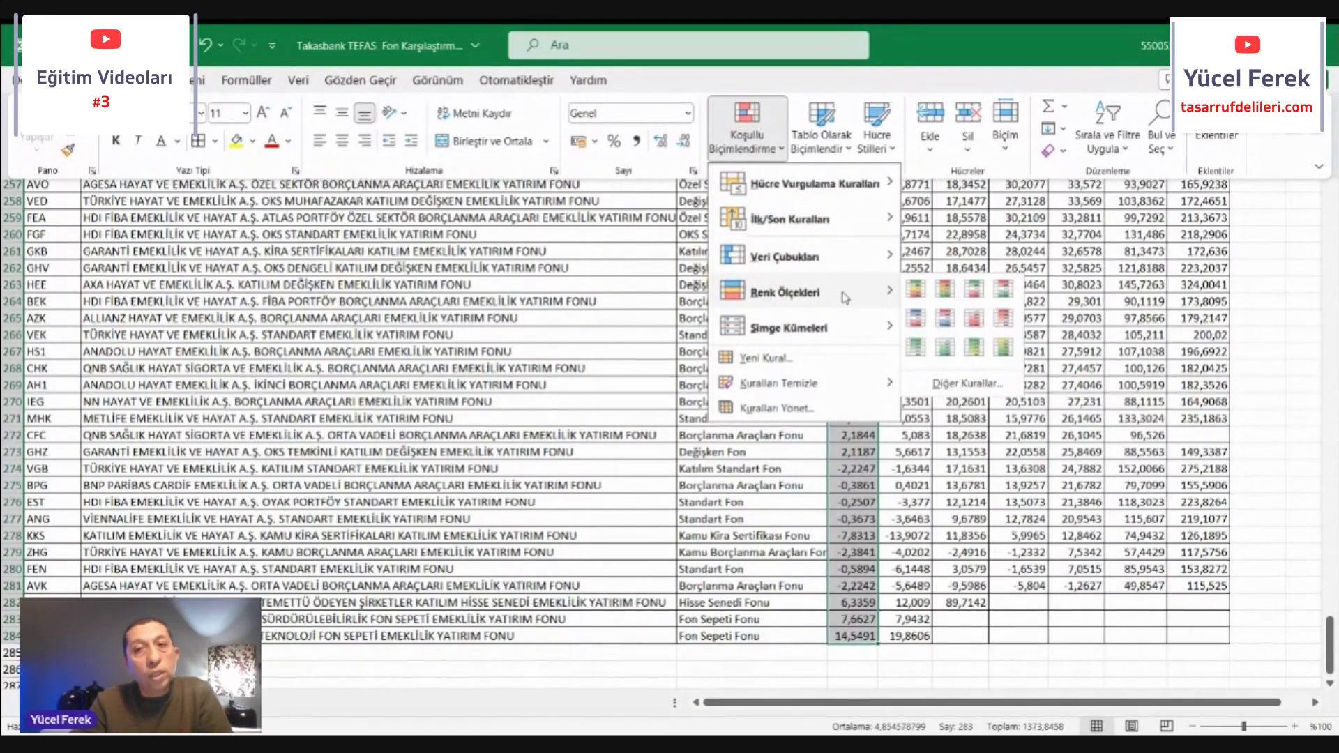
click(916, 288)
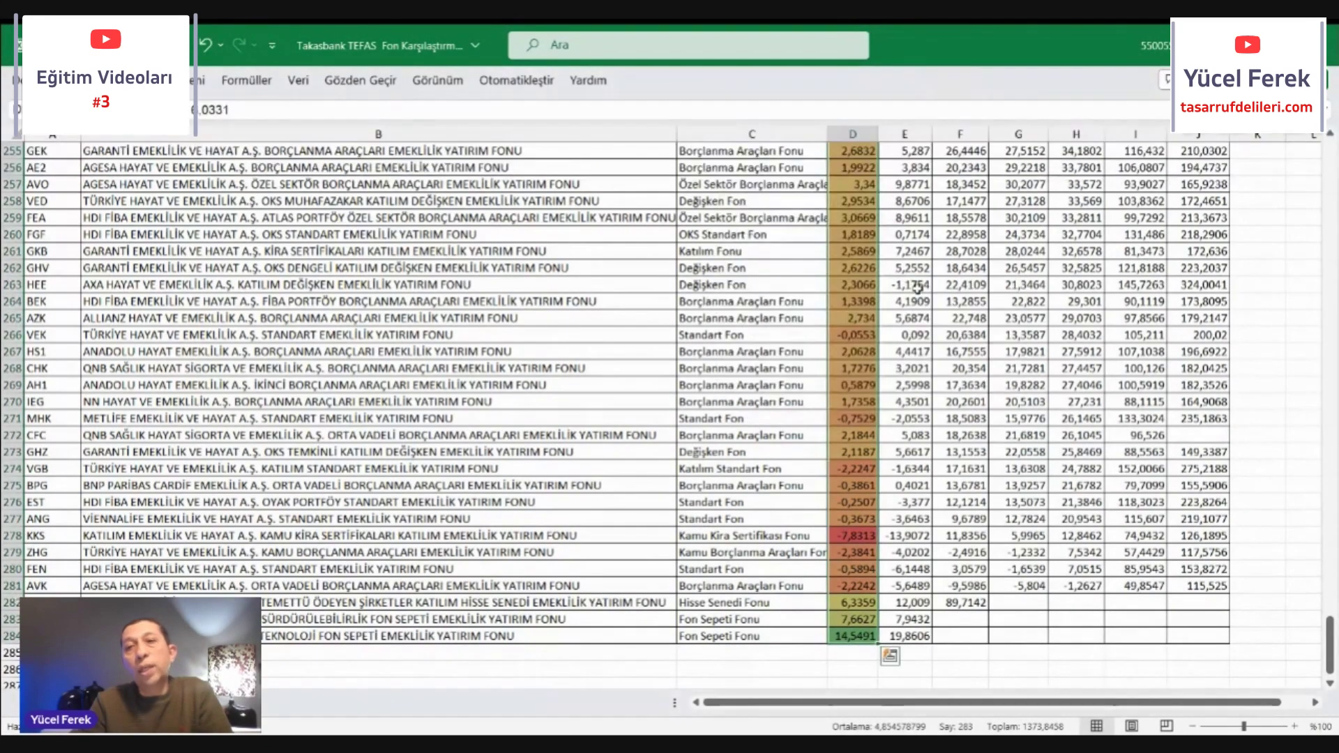
click(1076, 519)
drag(1329, 642, 1329, 164)
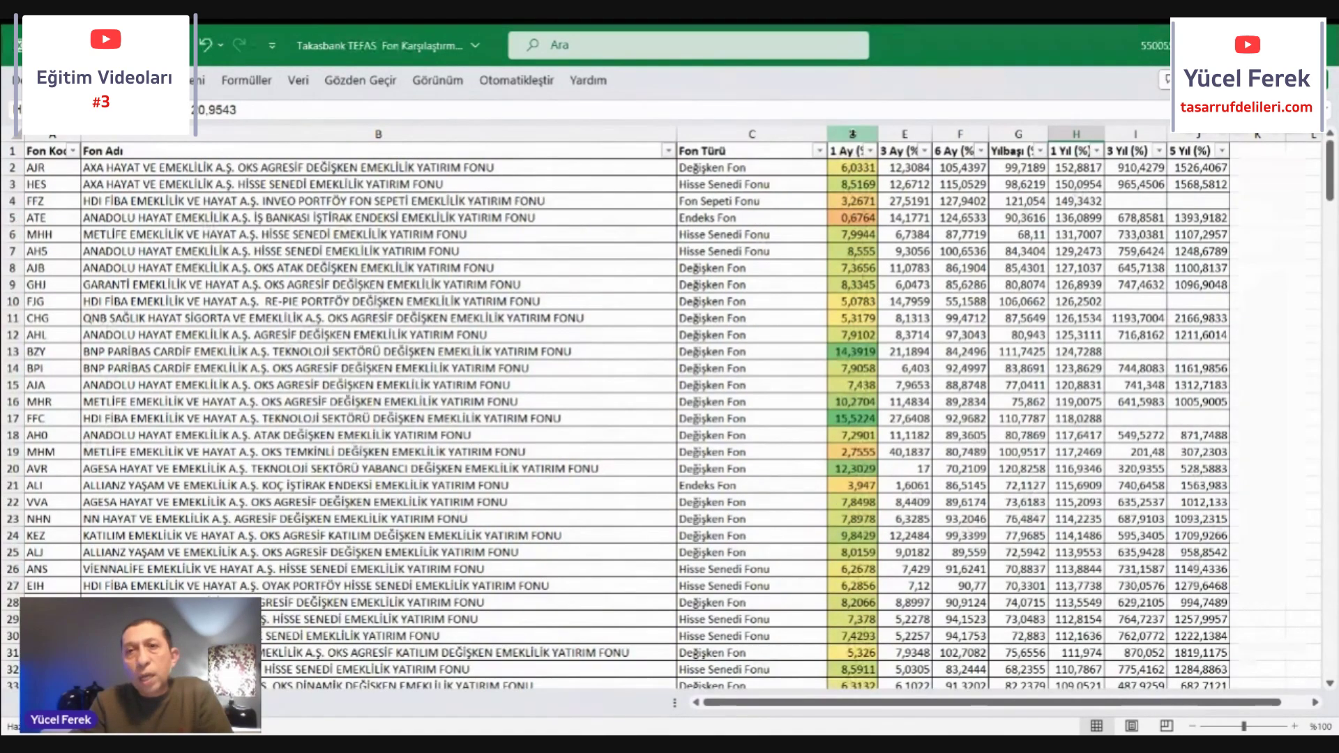
Step: Apply the green-yellow-red colour scale to the remaining return columns, from 3 Ay (%) through 5 Yıl (%)
click(853, 134)
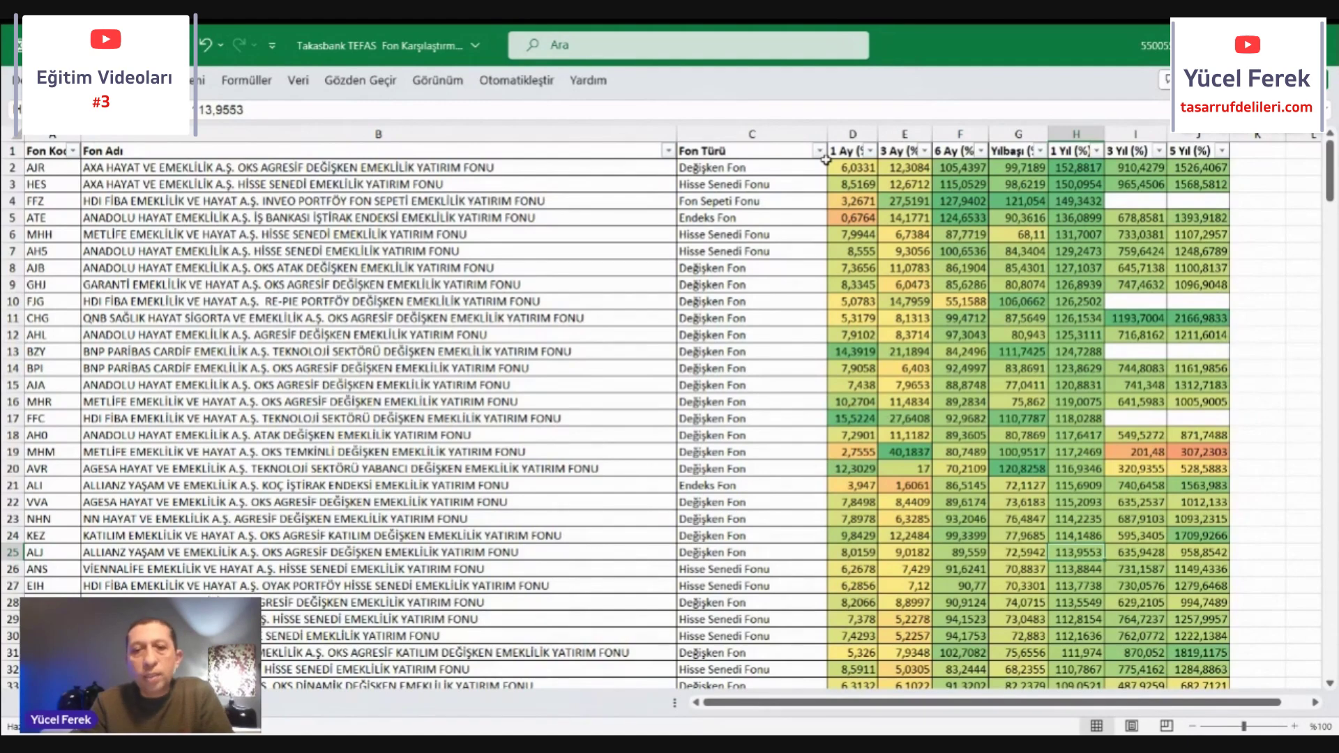
Step: Filter the Fon Türü column to show only Değişken Fon and look over the 1 Yıl (%) returns
click(821, 151)
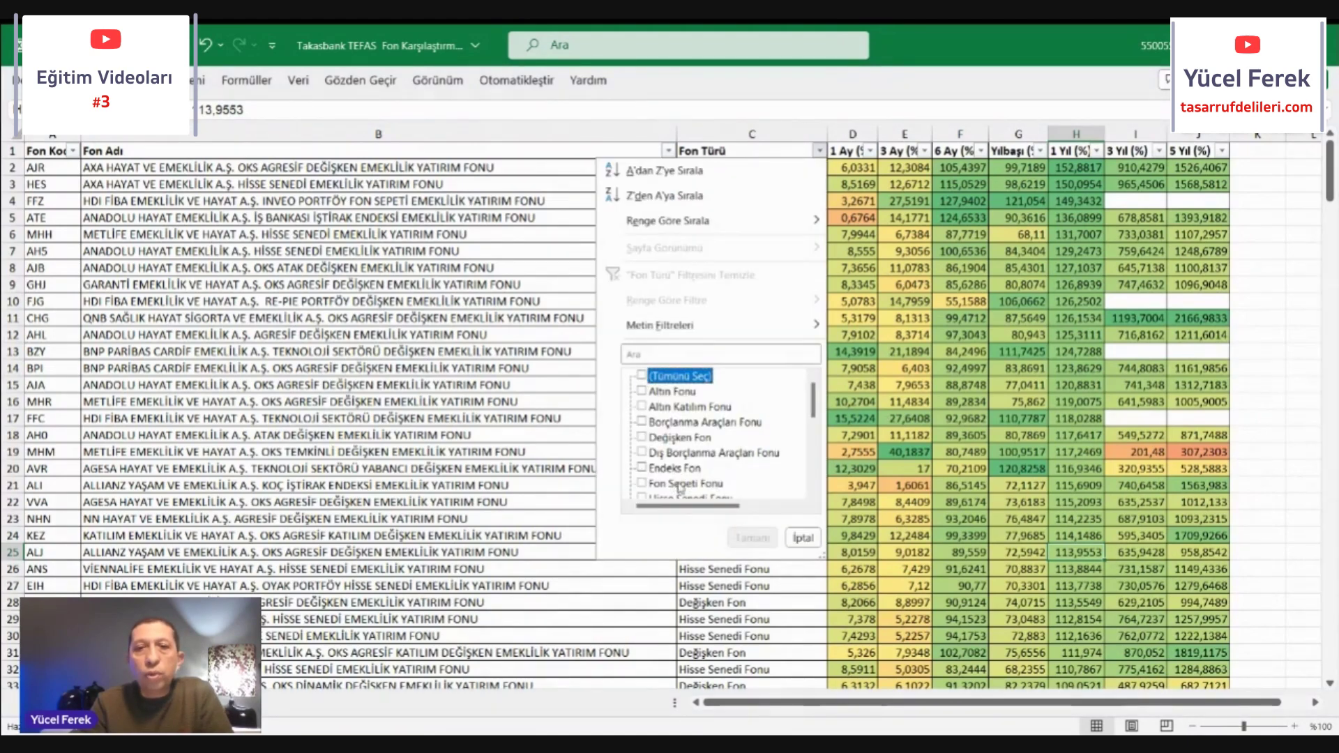
click(670, 437)
click(750, 538)
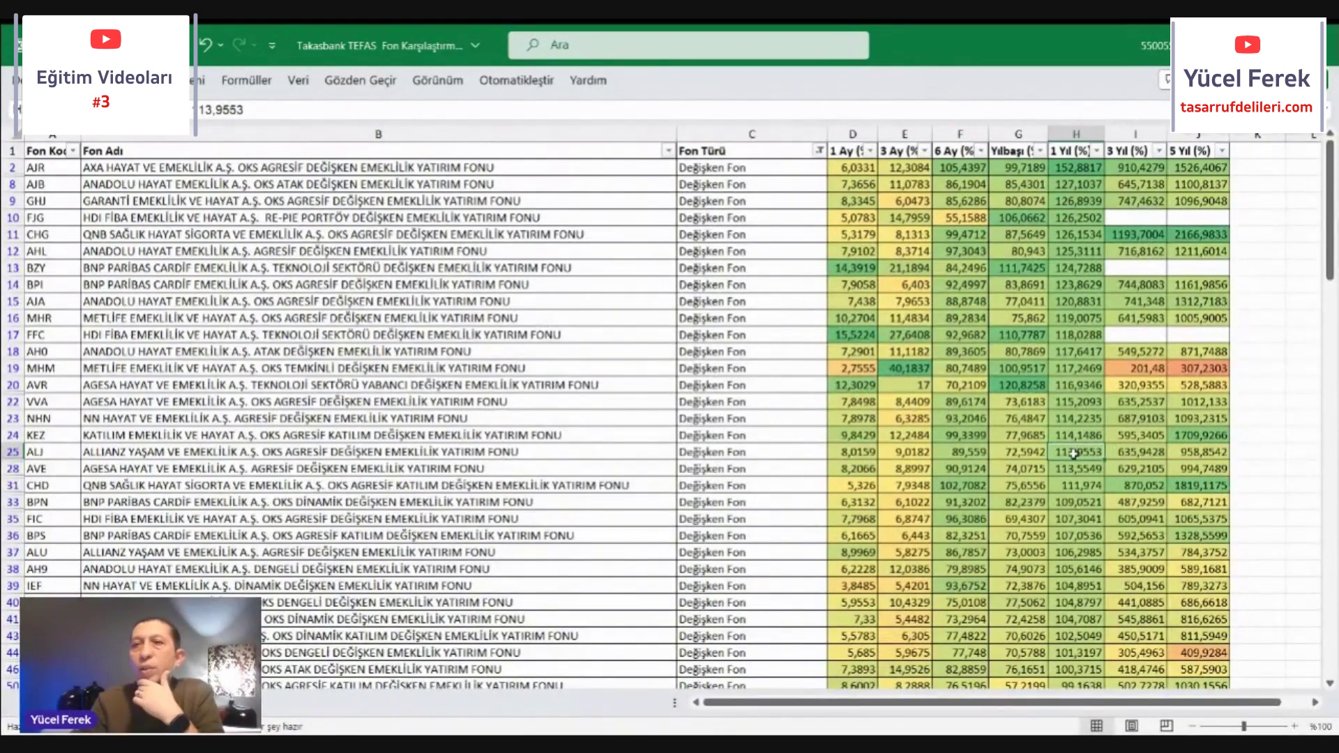
click(1075, 134)
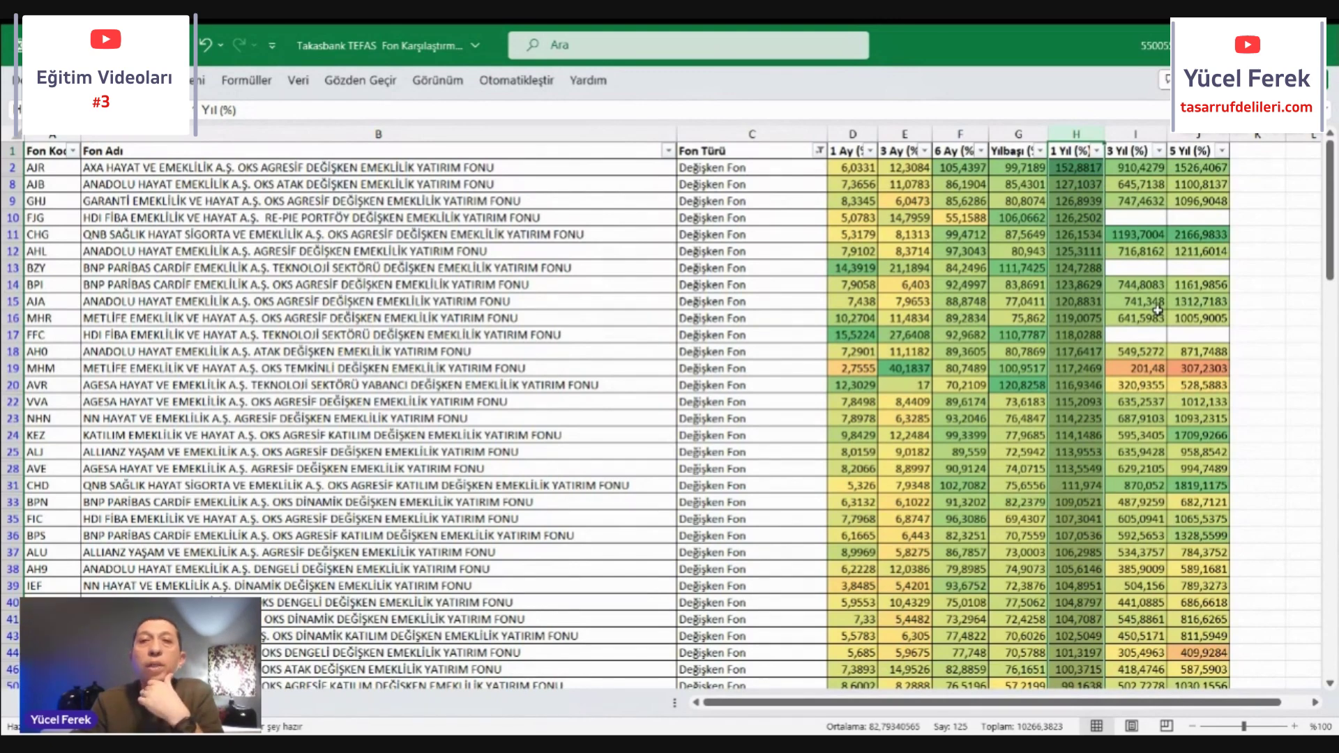
click(1157, 455)
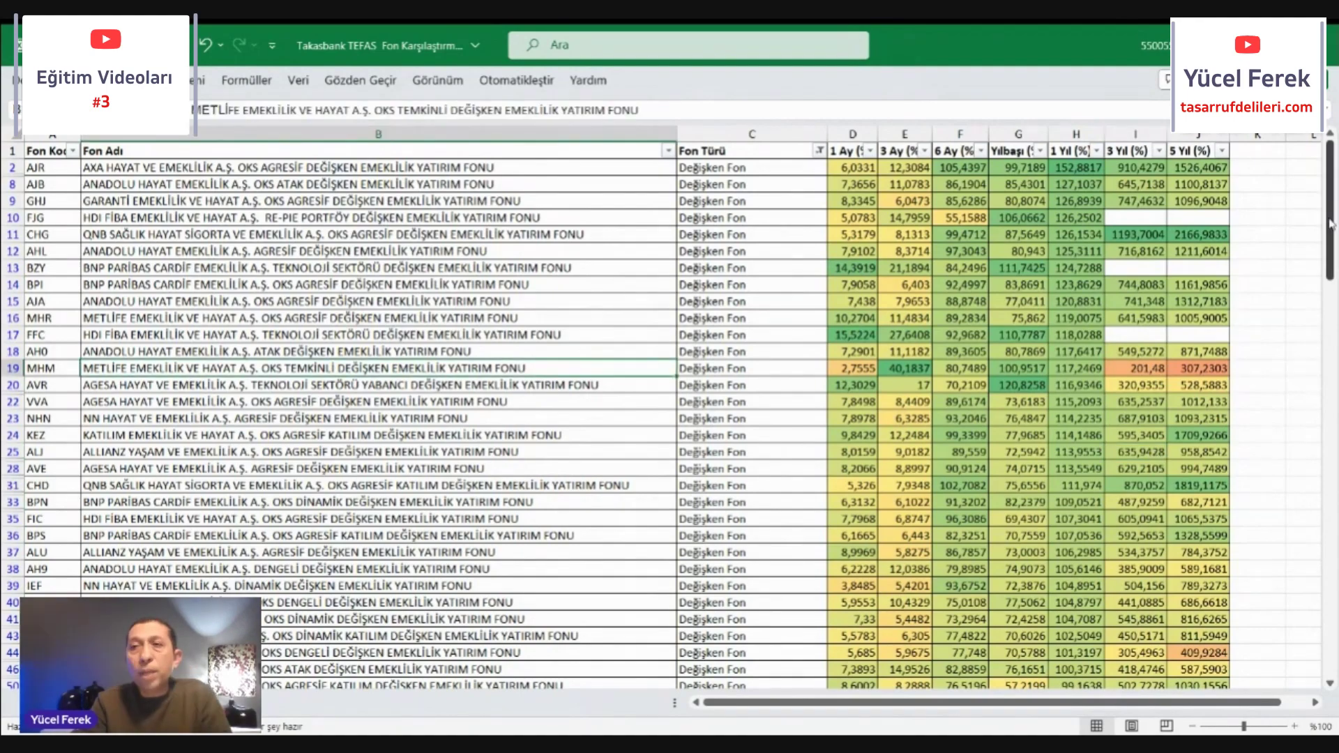
drag(1333, 237, 1337, 188)
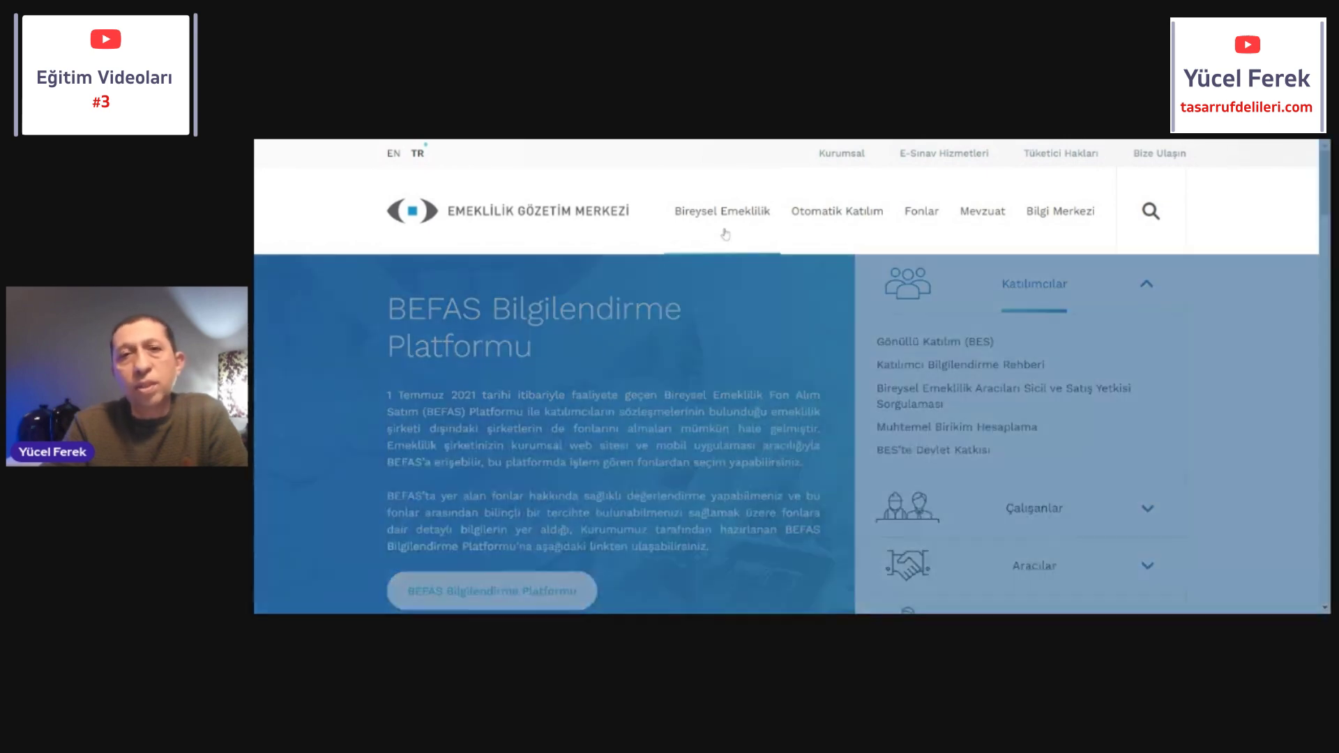
Step: Switch to the Emeklilik Gözetim Merkezi website and open the funds page BES Yatırım Fonları ve Getirileri
mouse_move(720, 221)
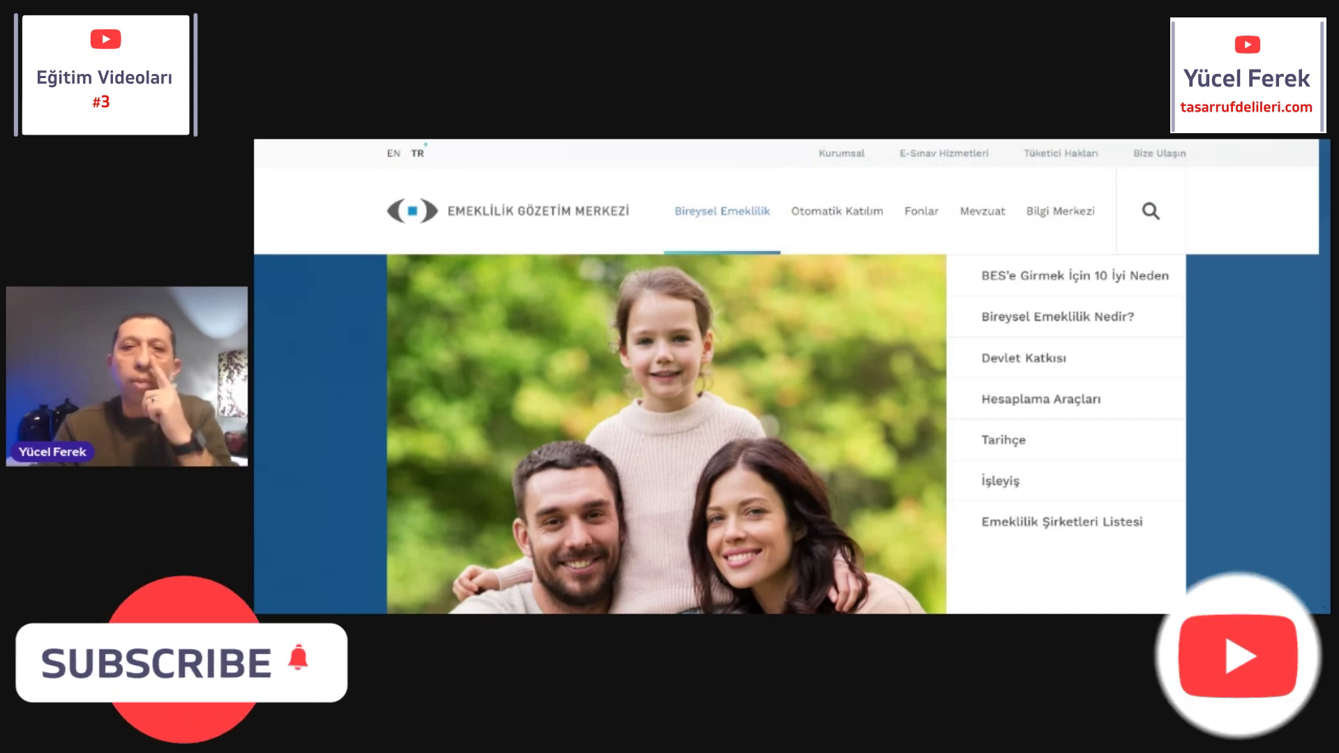
mouse_move(823, 218)
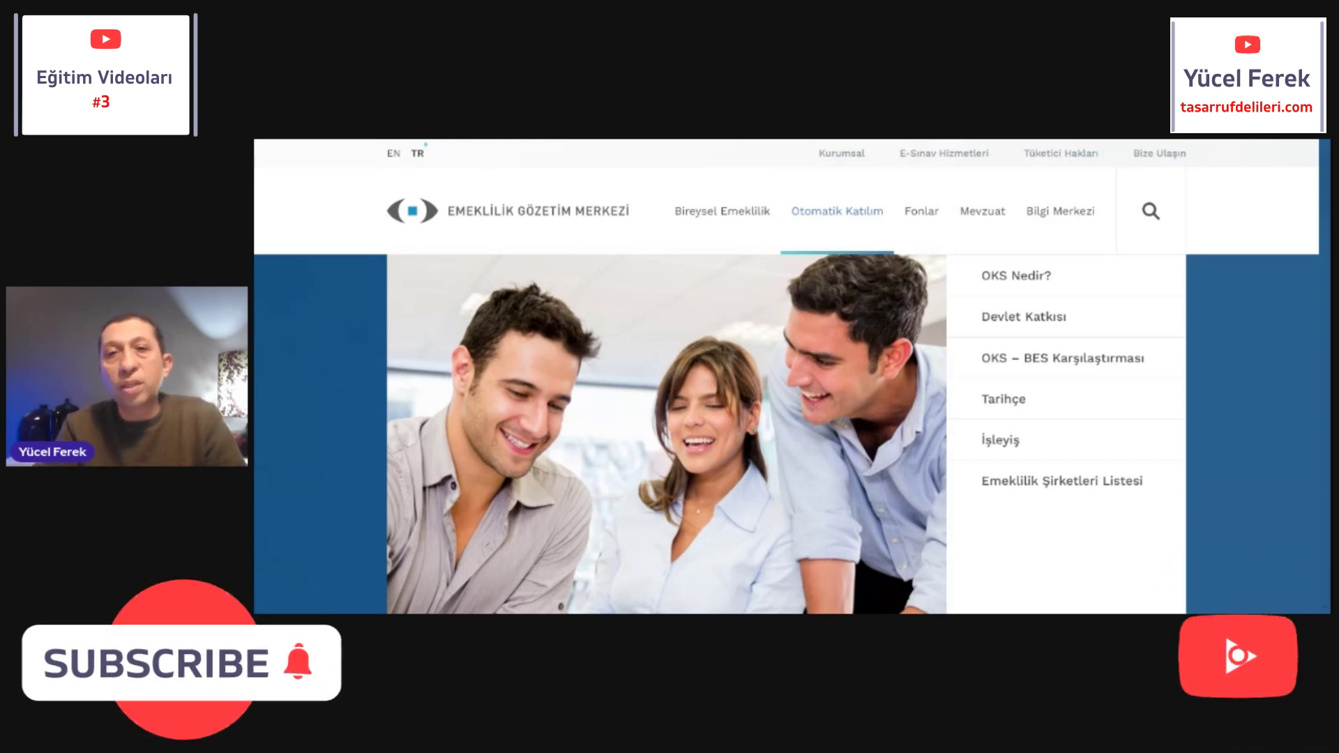
mouse_move(922, 211)
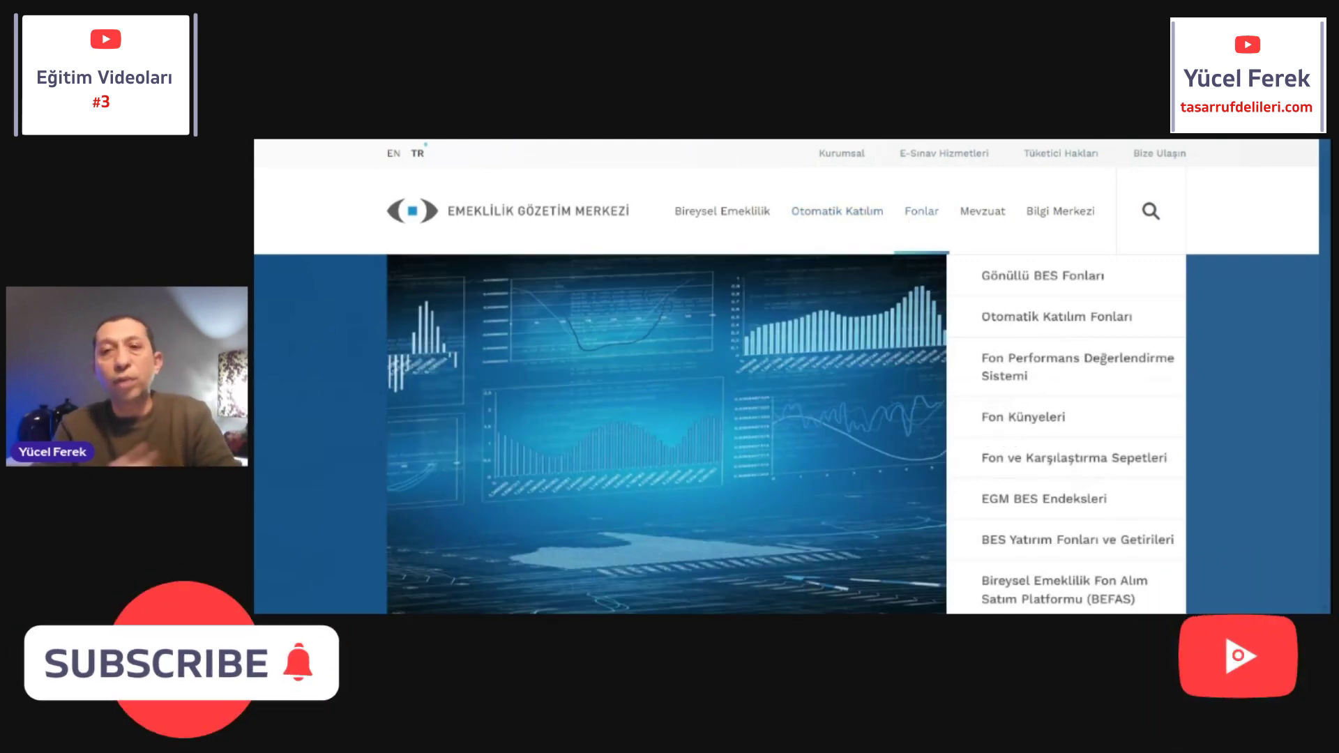
mouse_move(983, 211)
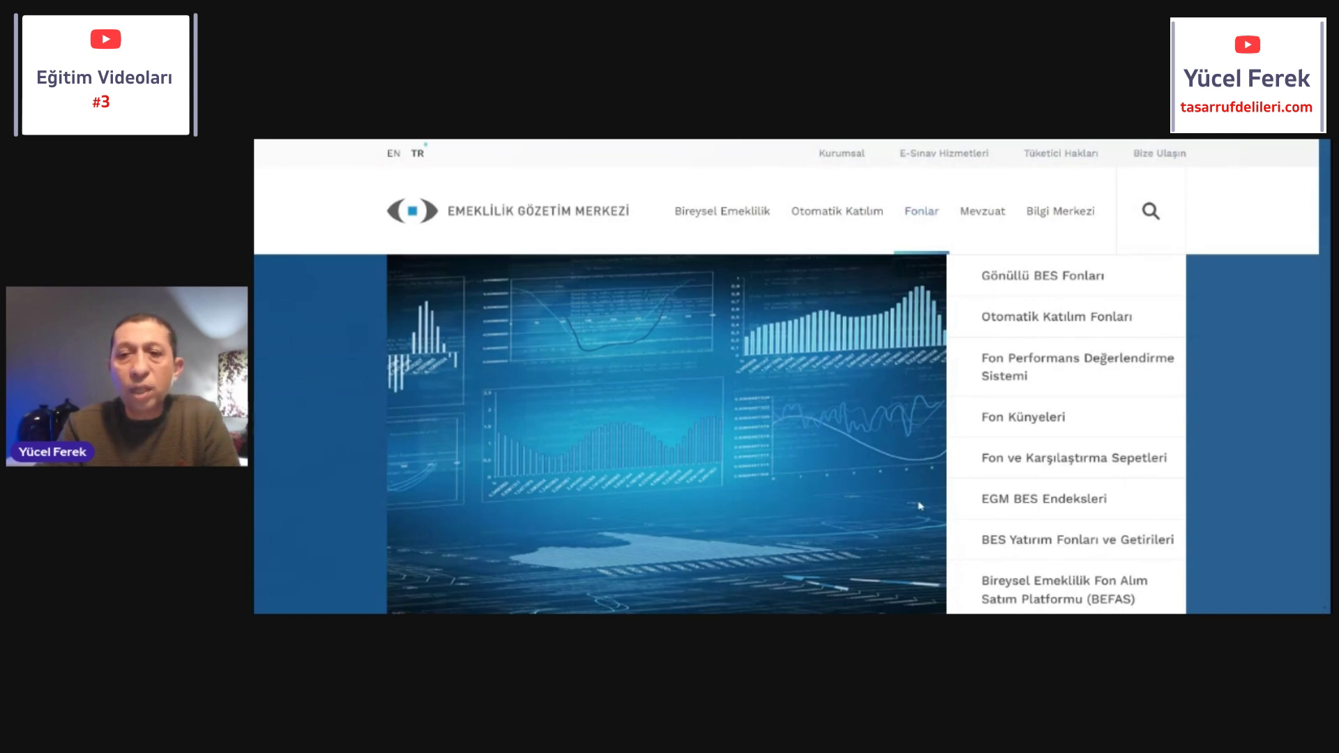
click(991, 547)
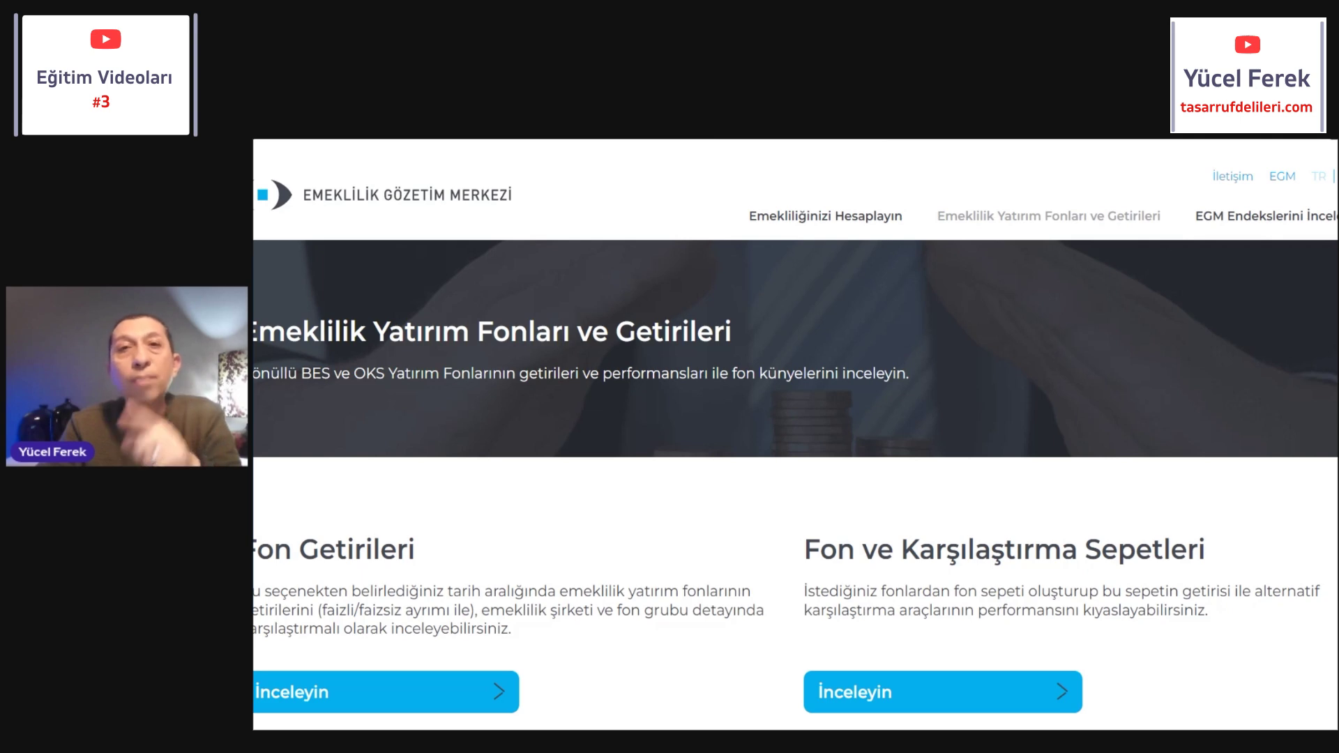
Step: Open the Fon Kıyas Grupları Bazında Getirileri report and look through its list of fund returns
scroll(795, 432, down, 5)
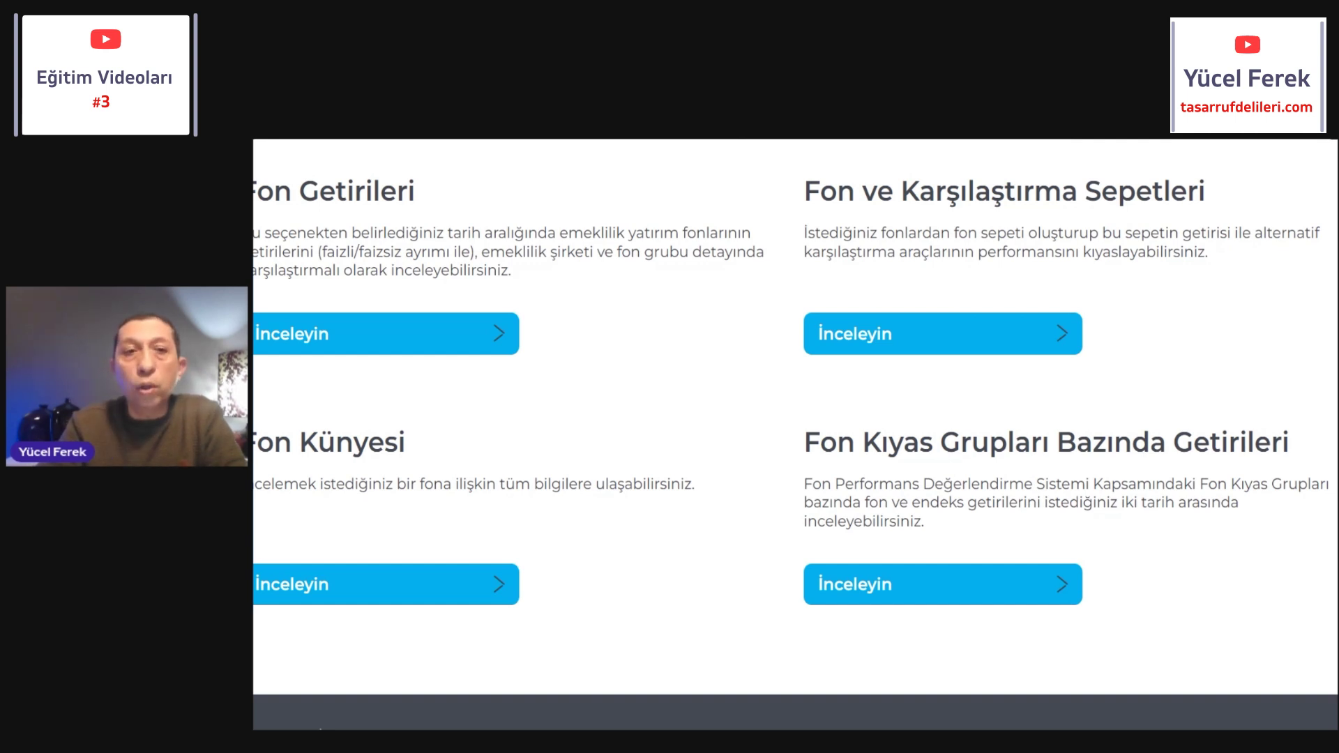
click(919, 585)
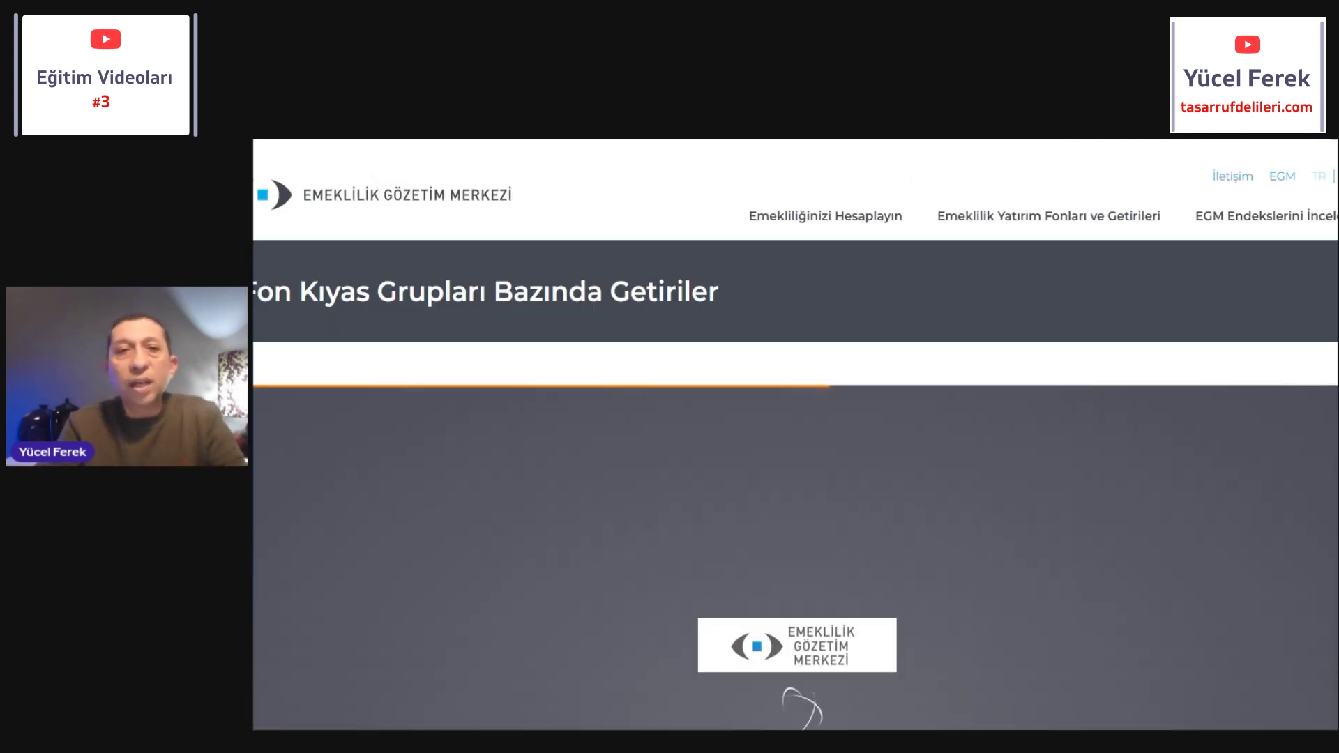
scroll(795, 432, down, 2)
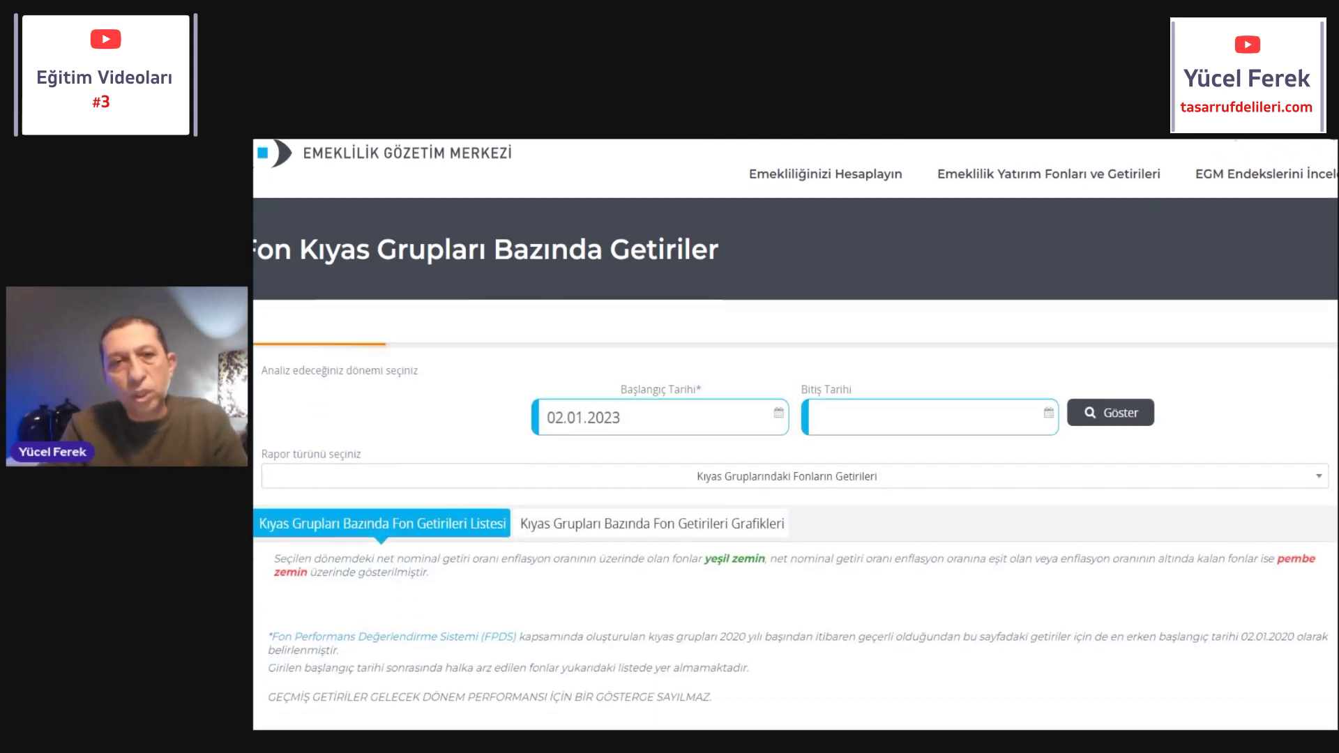
scroll(795, 433, down, 2)
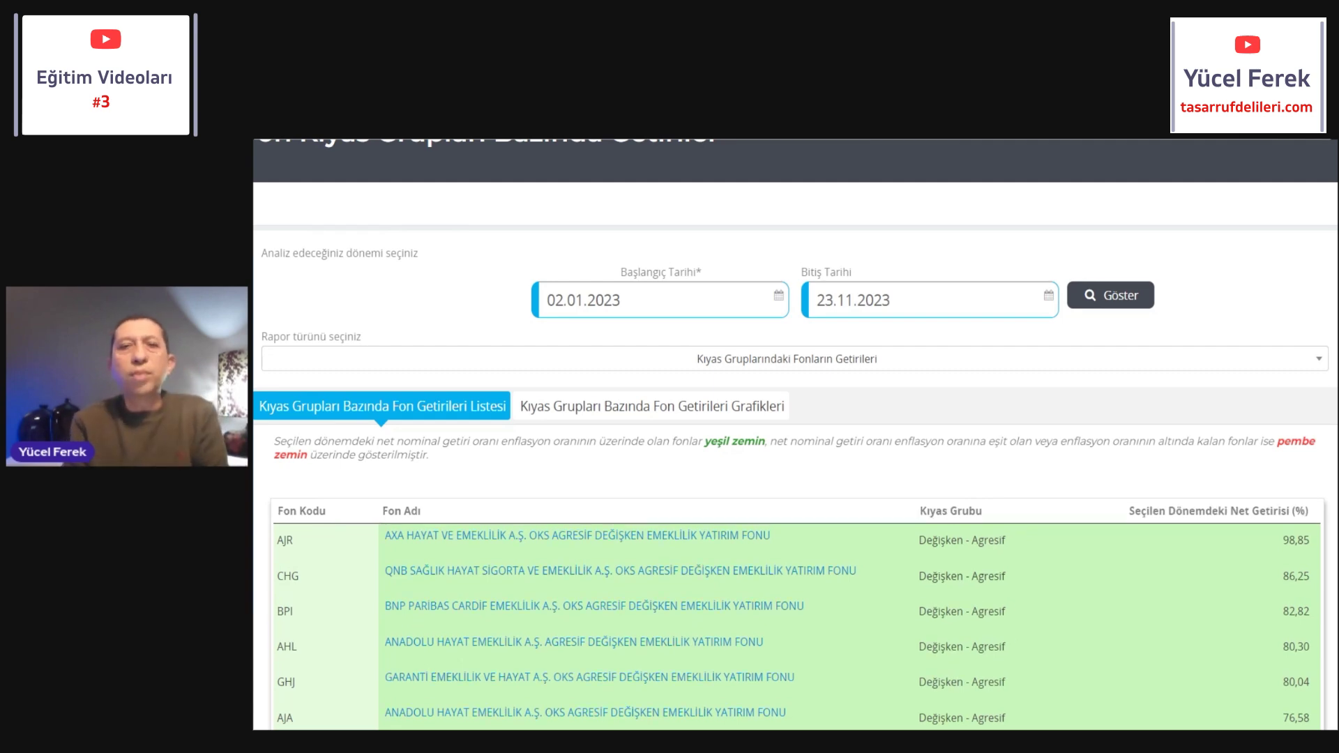
scroll(795, 433, down, 15)
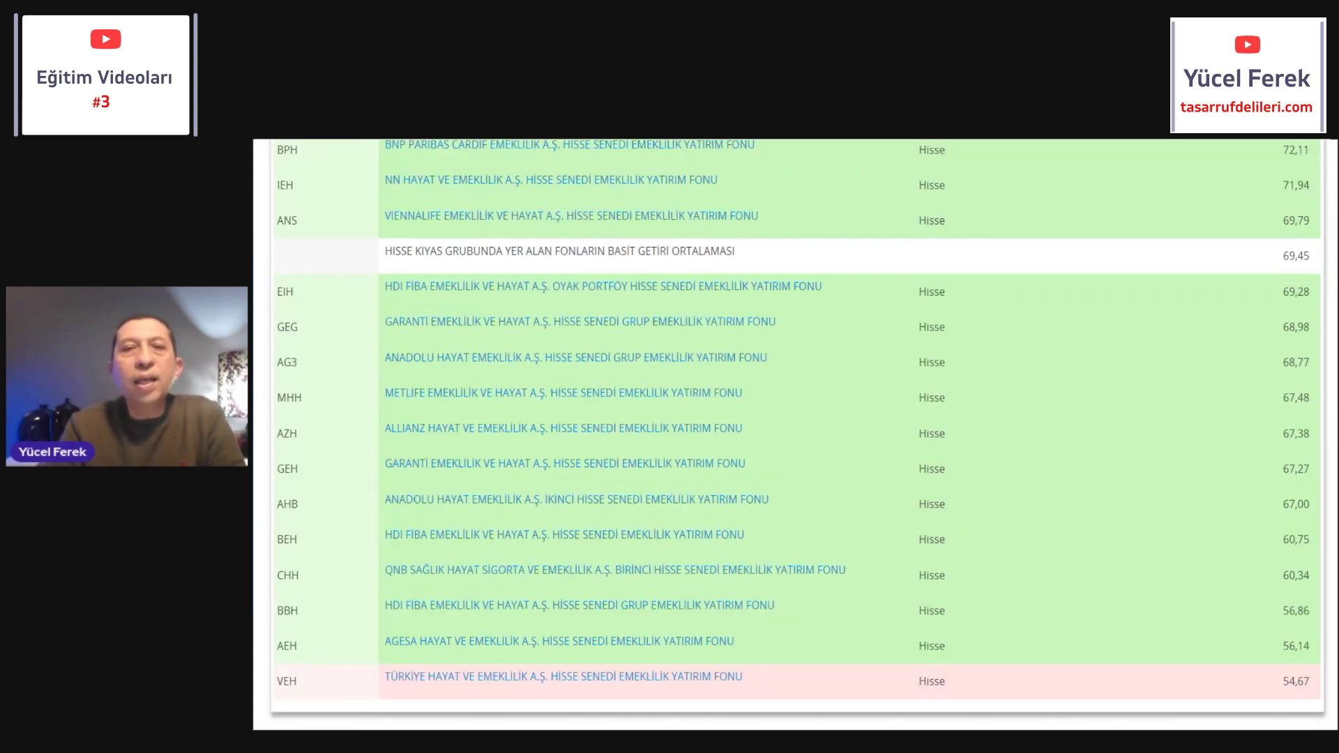
scroll(796, 432, up, 20)
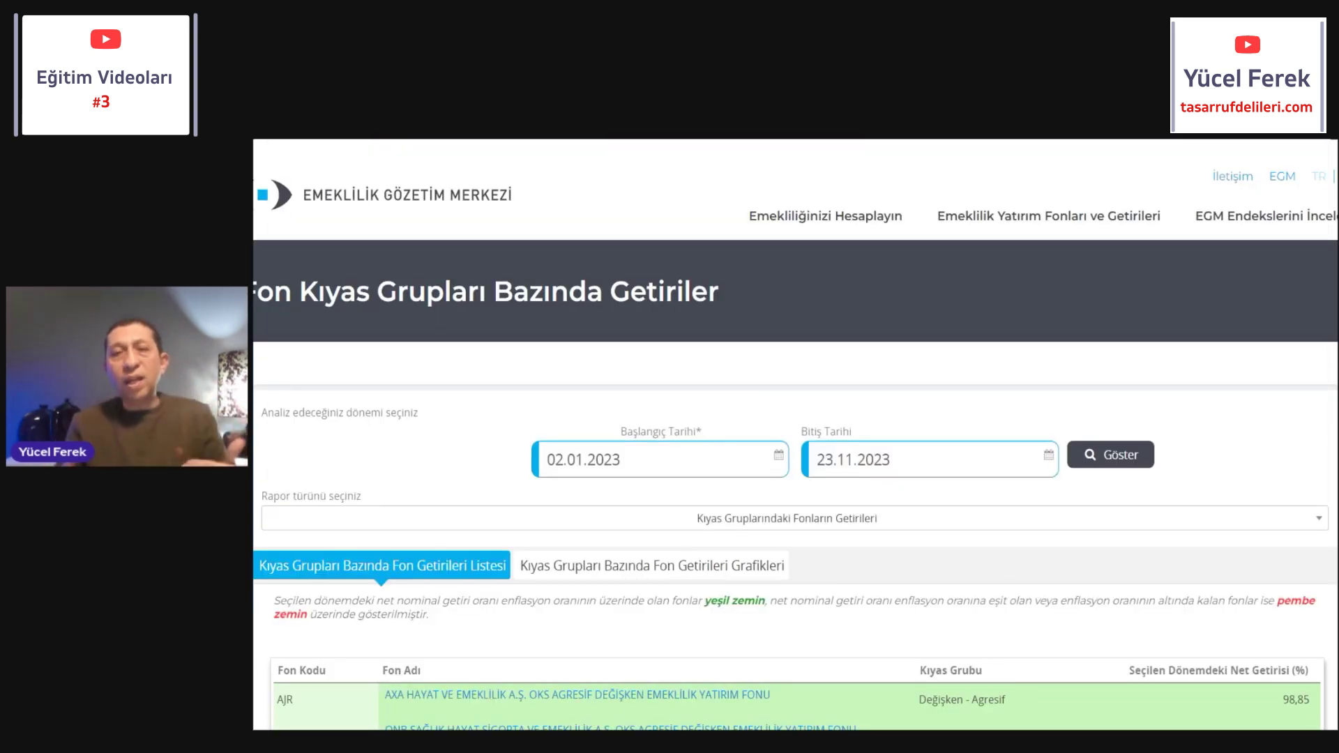
scroll(795, 433, down, 4)
scroll(795, 432, up, 4)
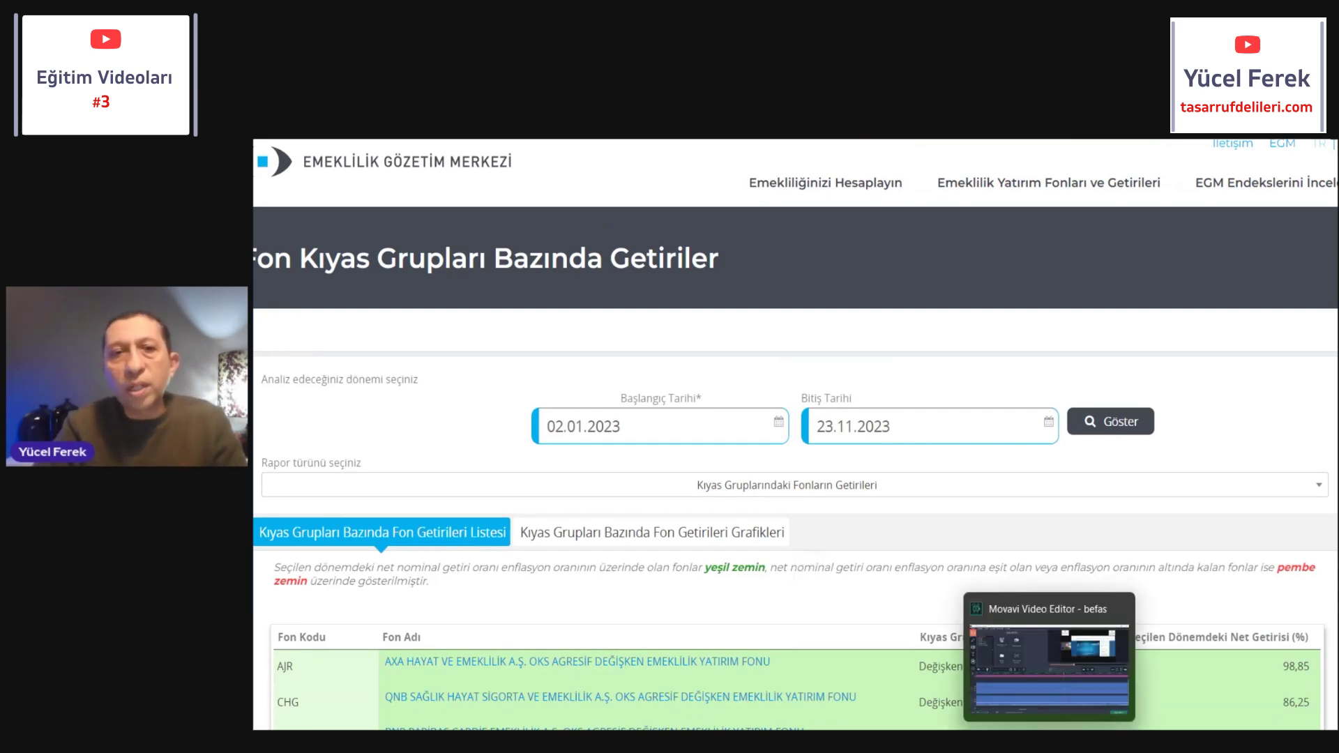
mouse_move(1050, 743)
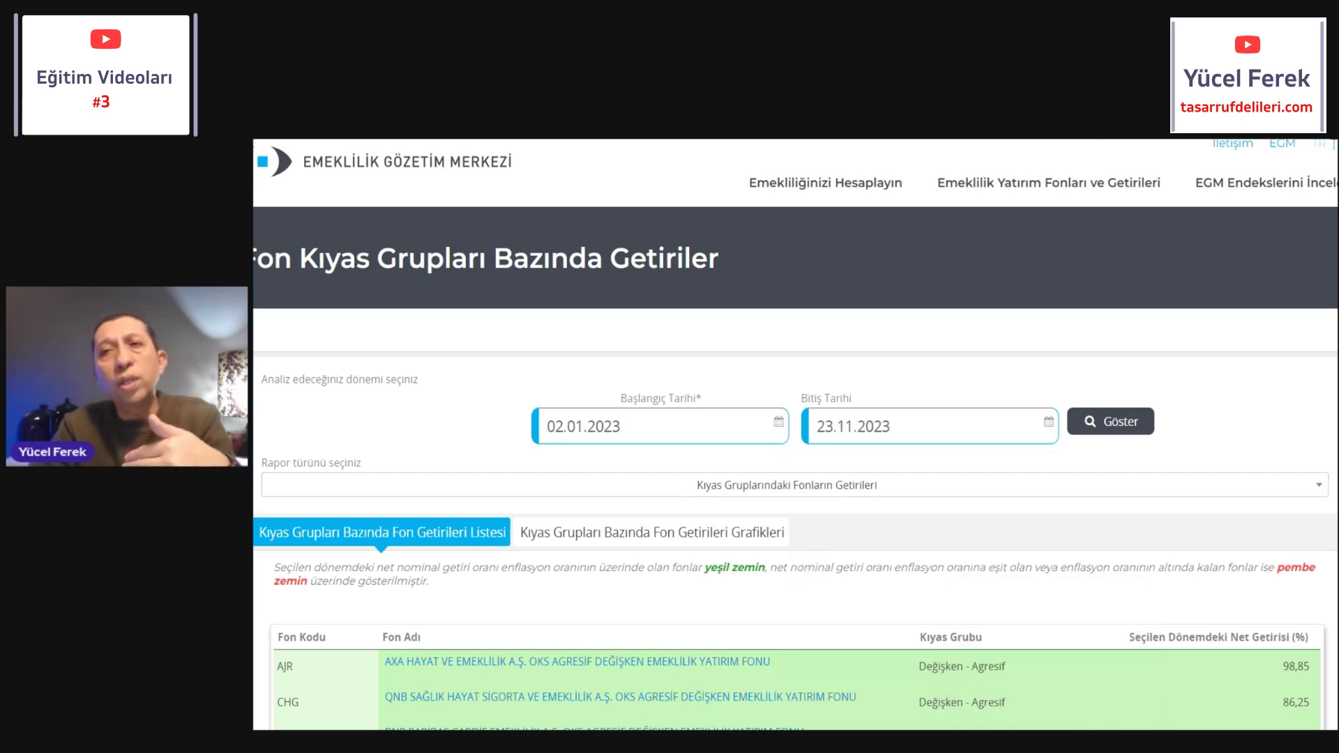
Step: Set the report's start date to 21.11.2022 and show the fund returns for that period
click(573, 426)
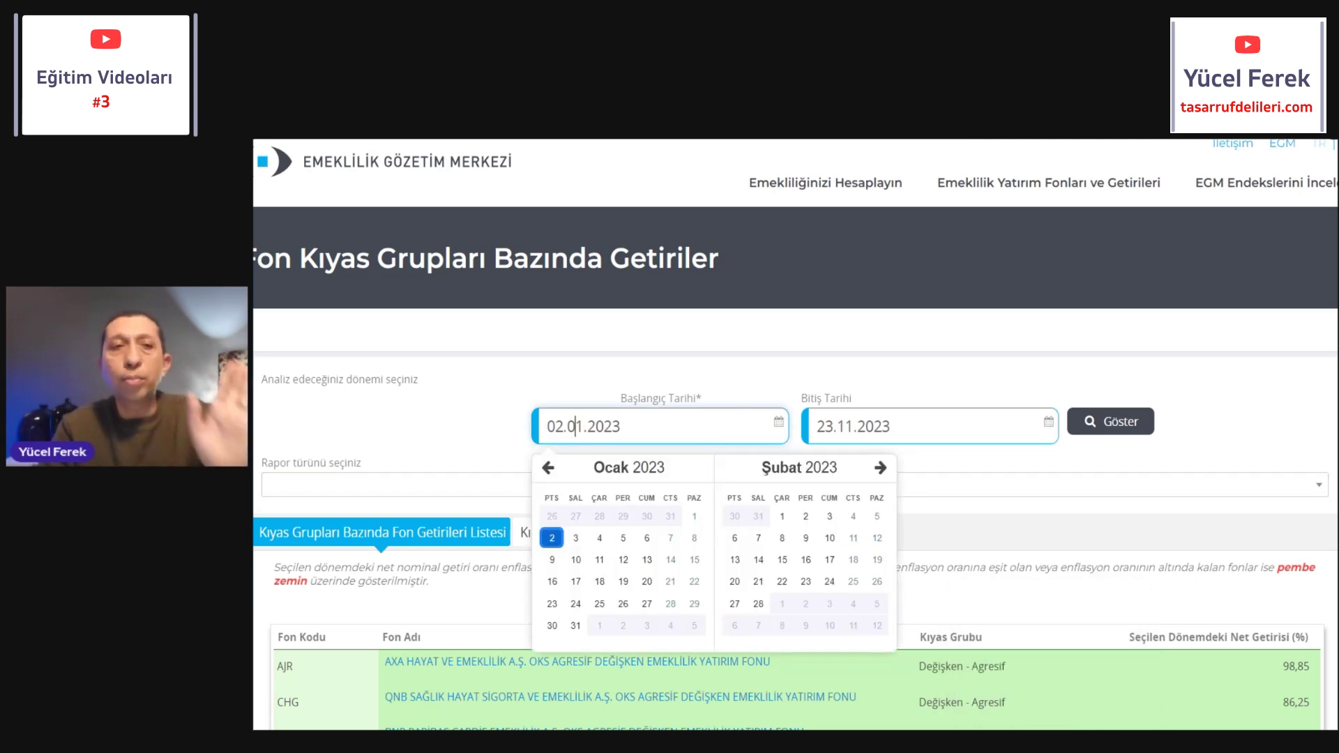
click(549, 467)
click(549, 467)
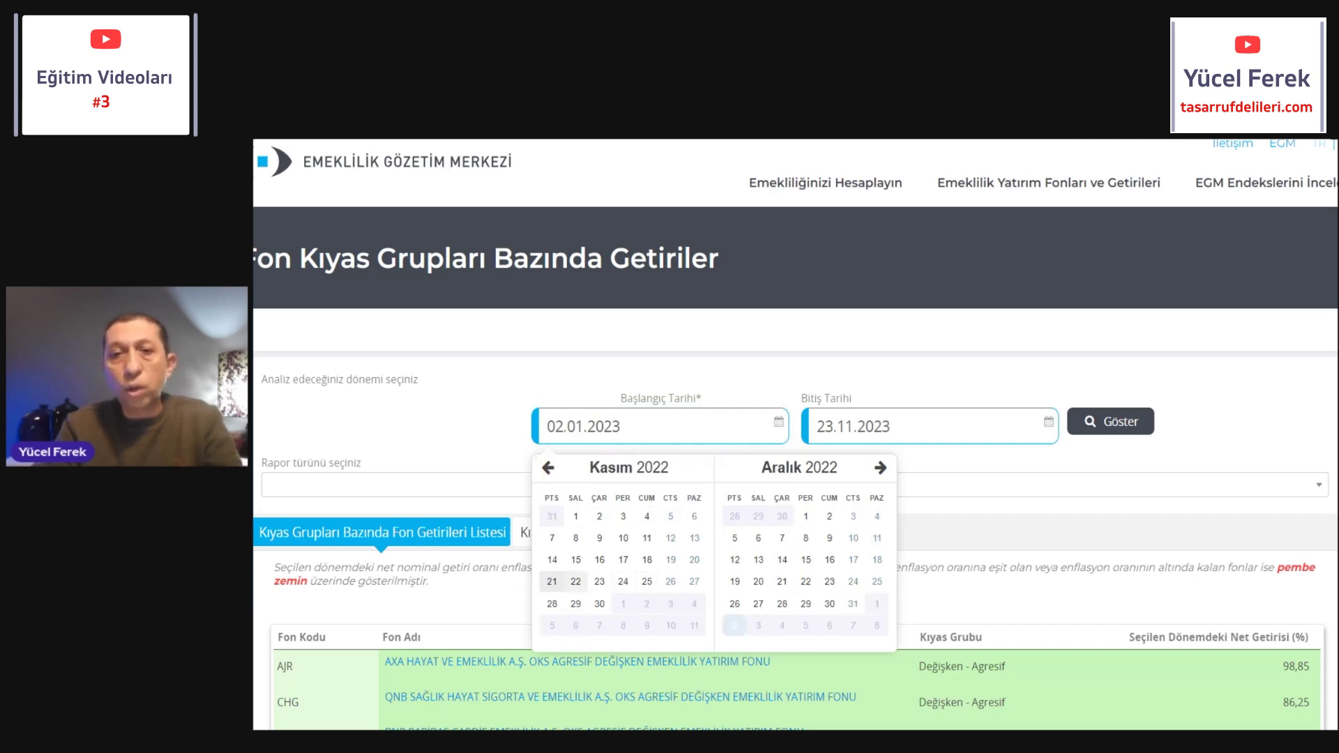
click(552, 581)
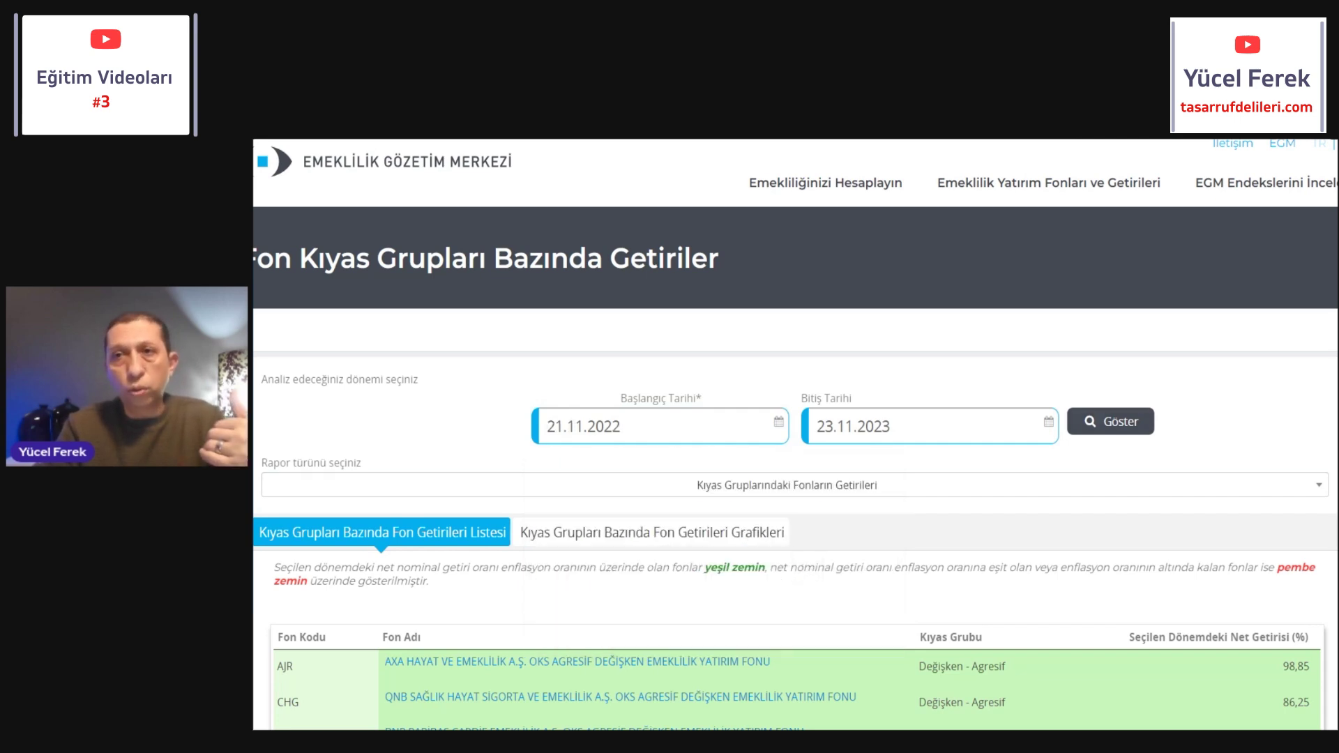
scroll(795, 432, down, 2)
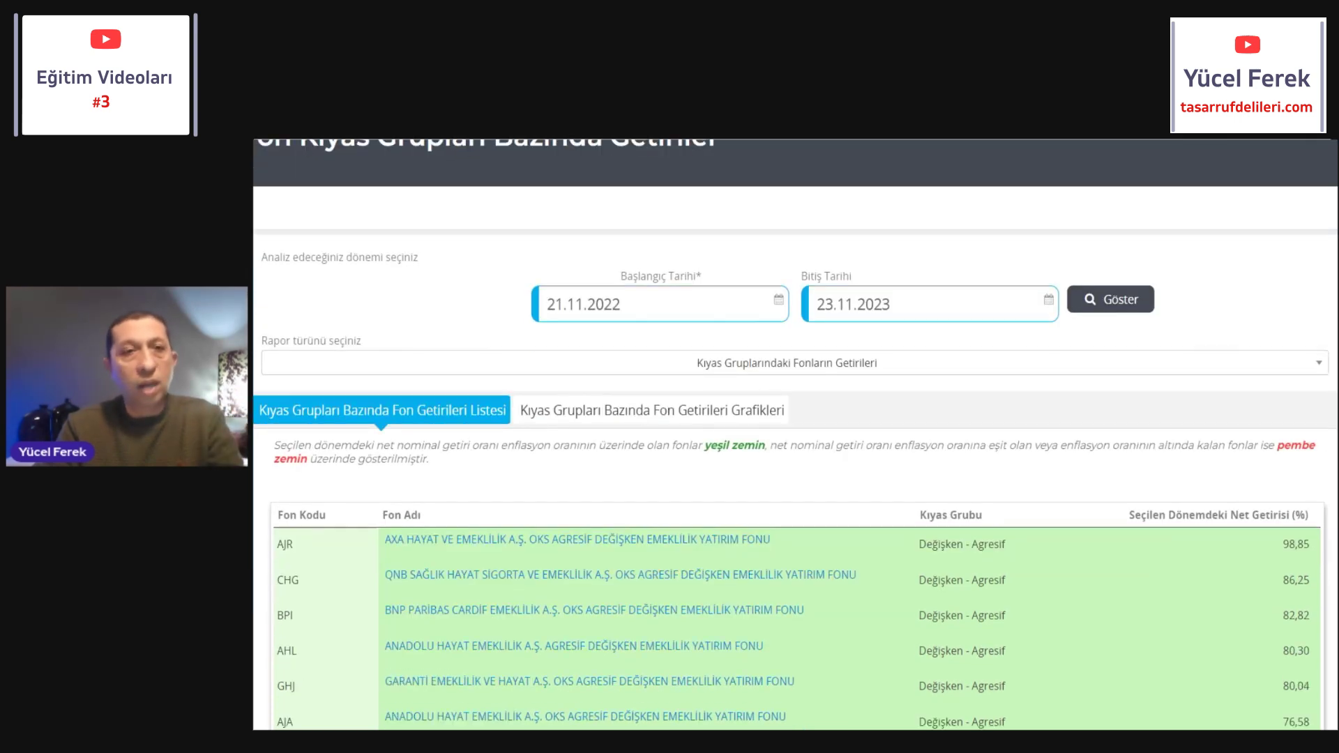
click(1110, 299)
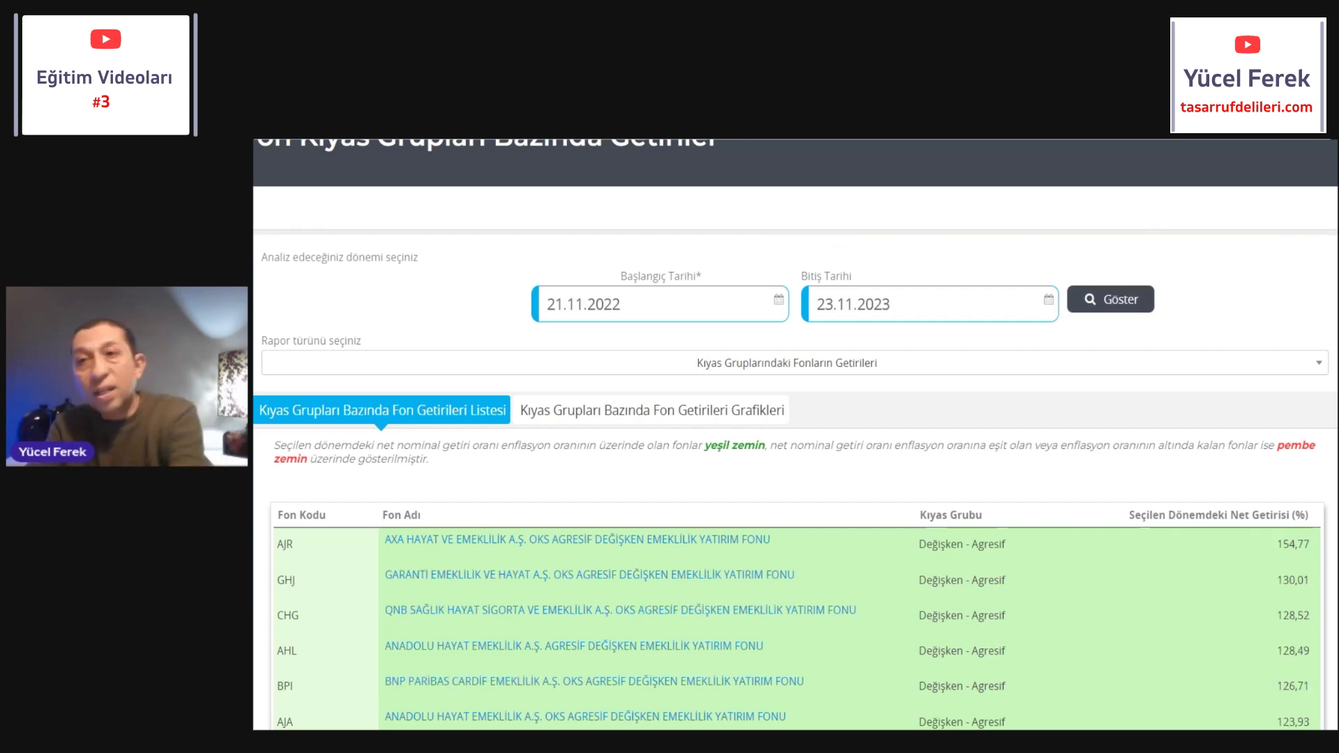
Step: Read the note above the returns list on how green and pink backgrounds relate fund returns to inflation
scroll(795, 432, down, 1)
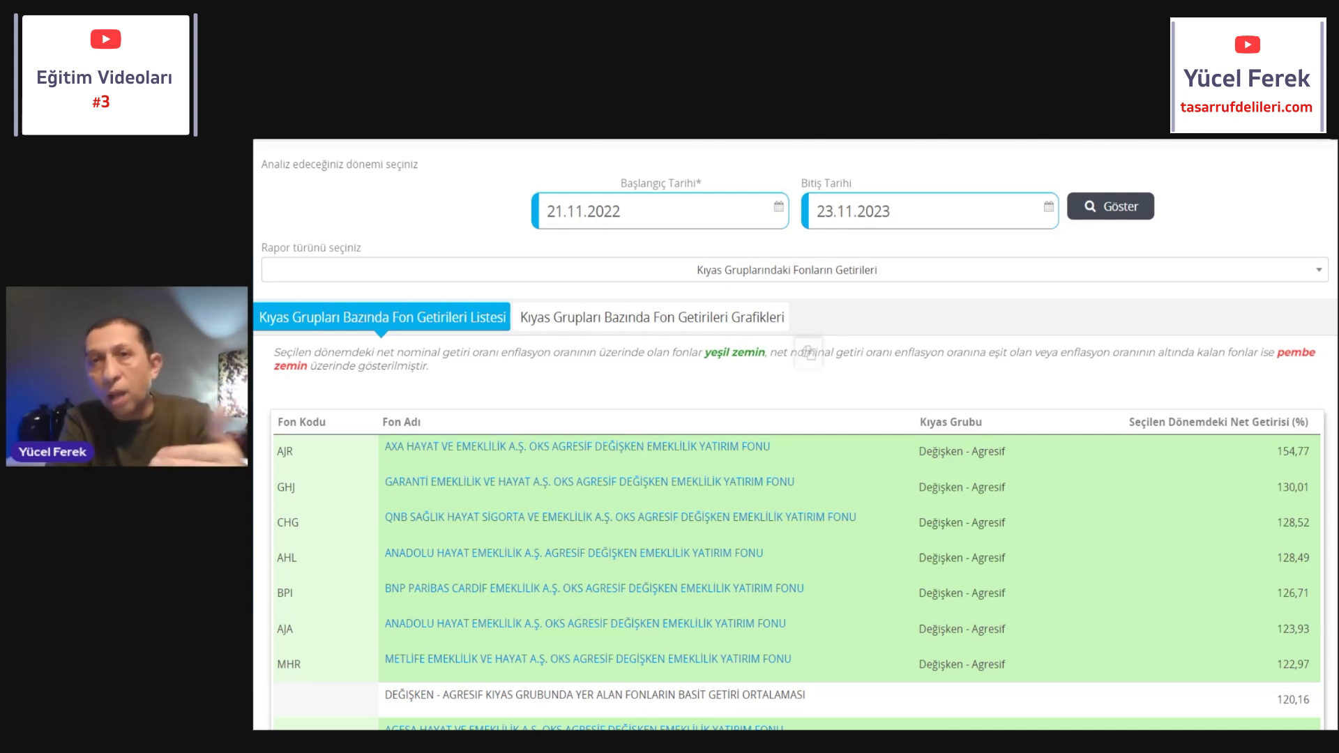
drag(599, 352, 759, 353)
click(739, 369)
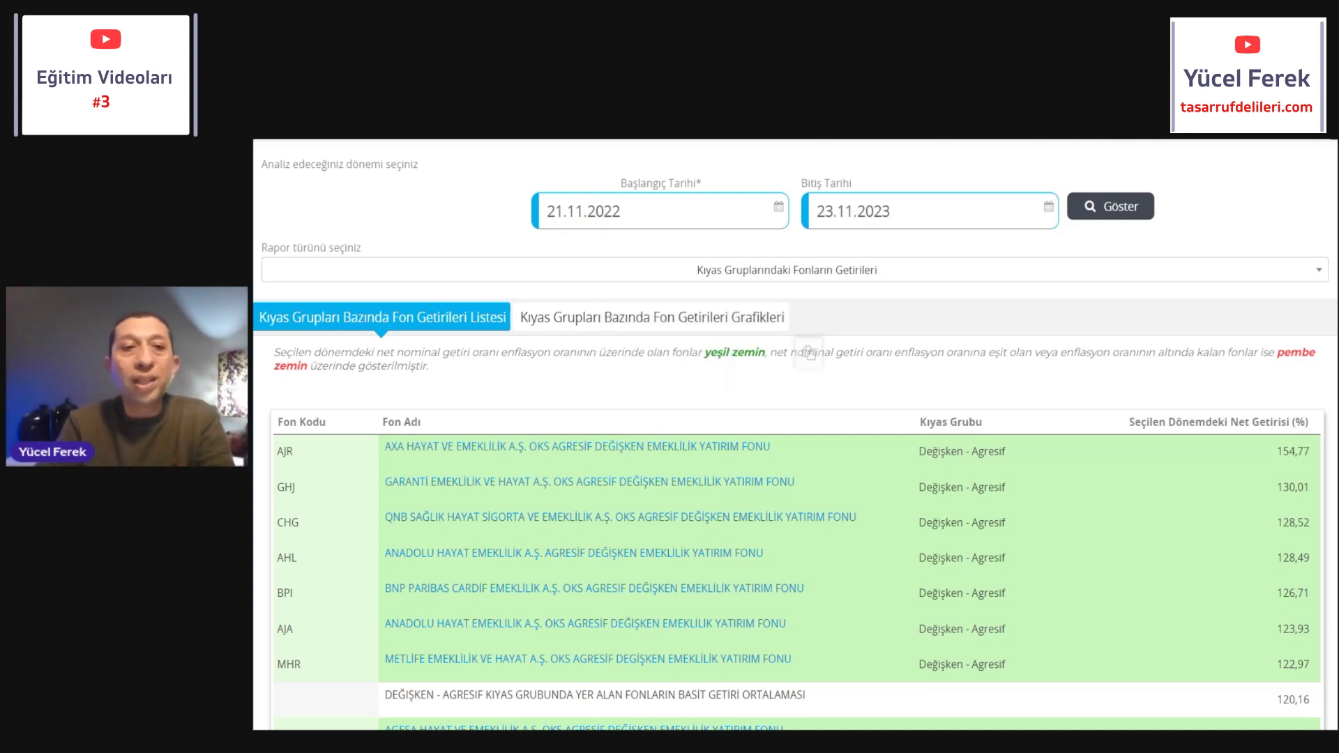
drag(600, 353, 769, 353)
click(764, 392)
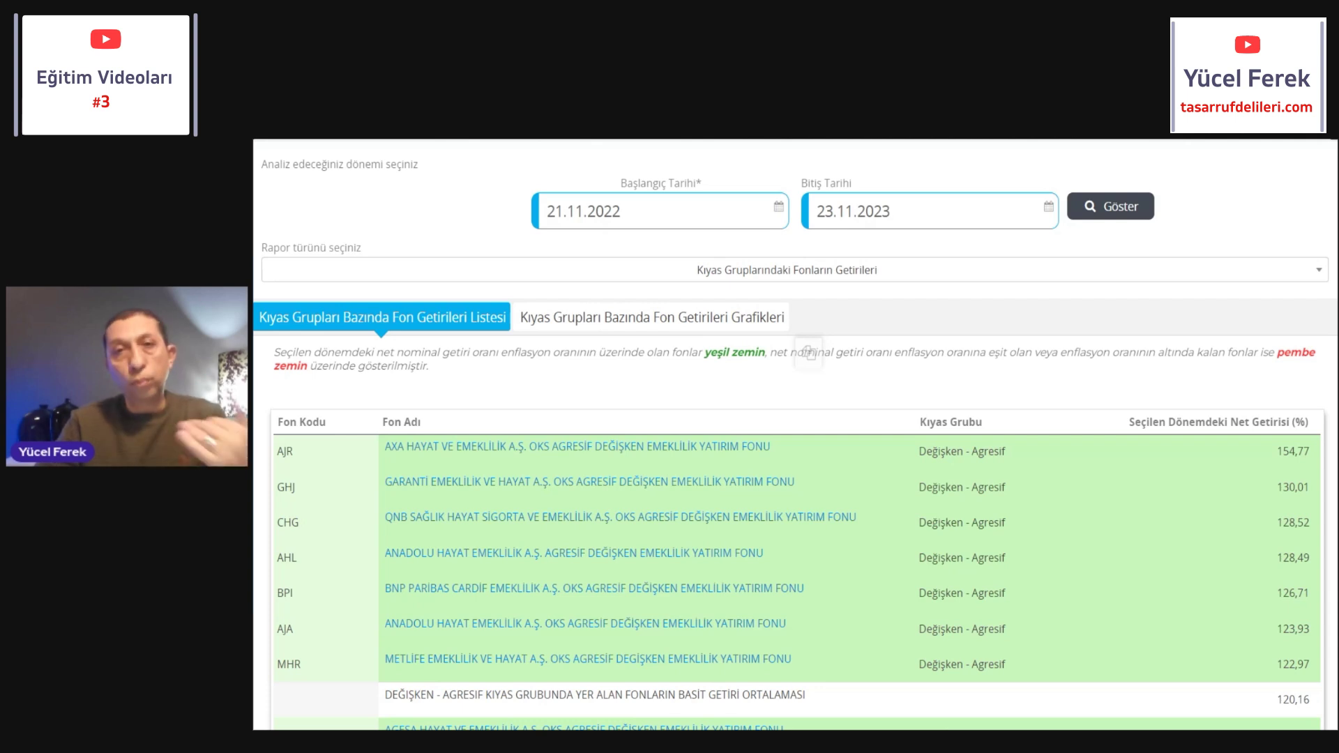
drag(1194, 352, 1311, 353)
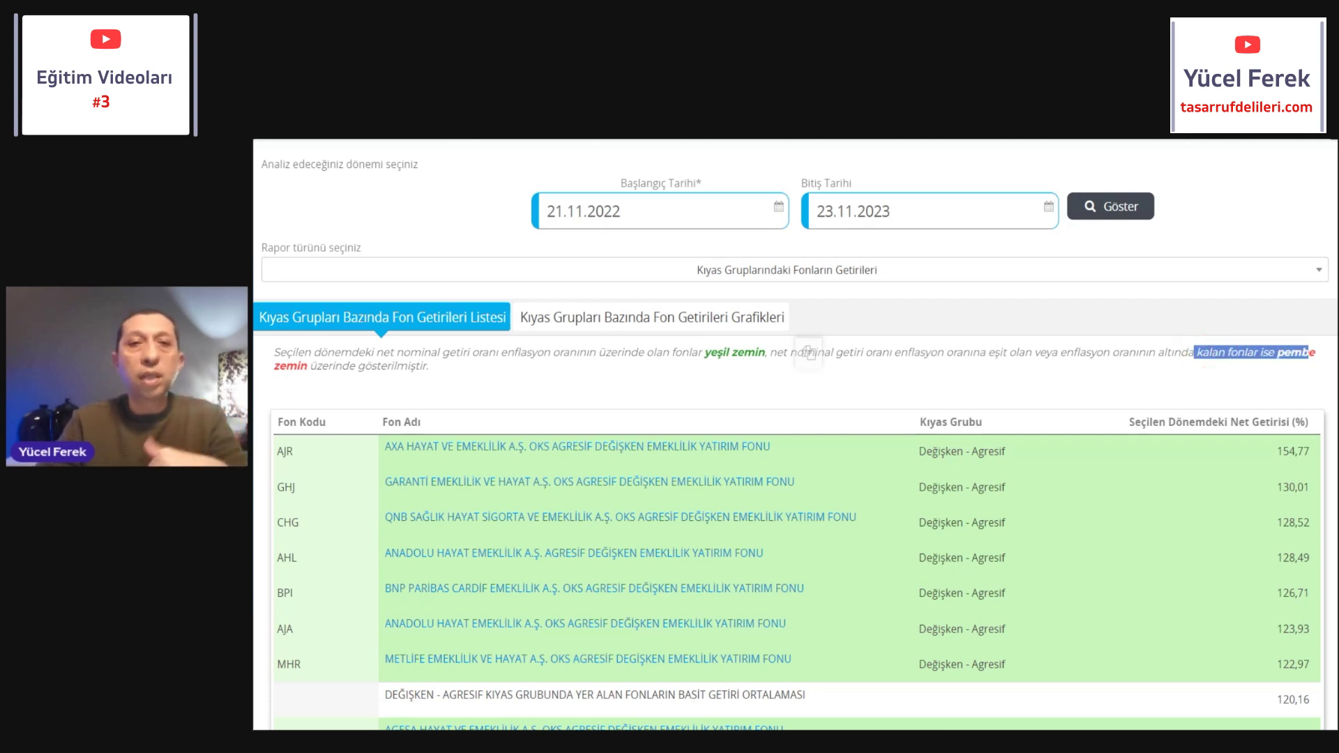
click(1190, 386)
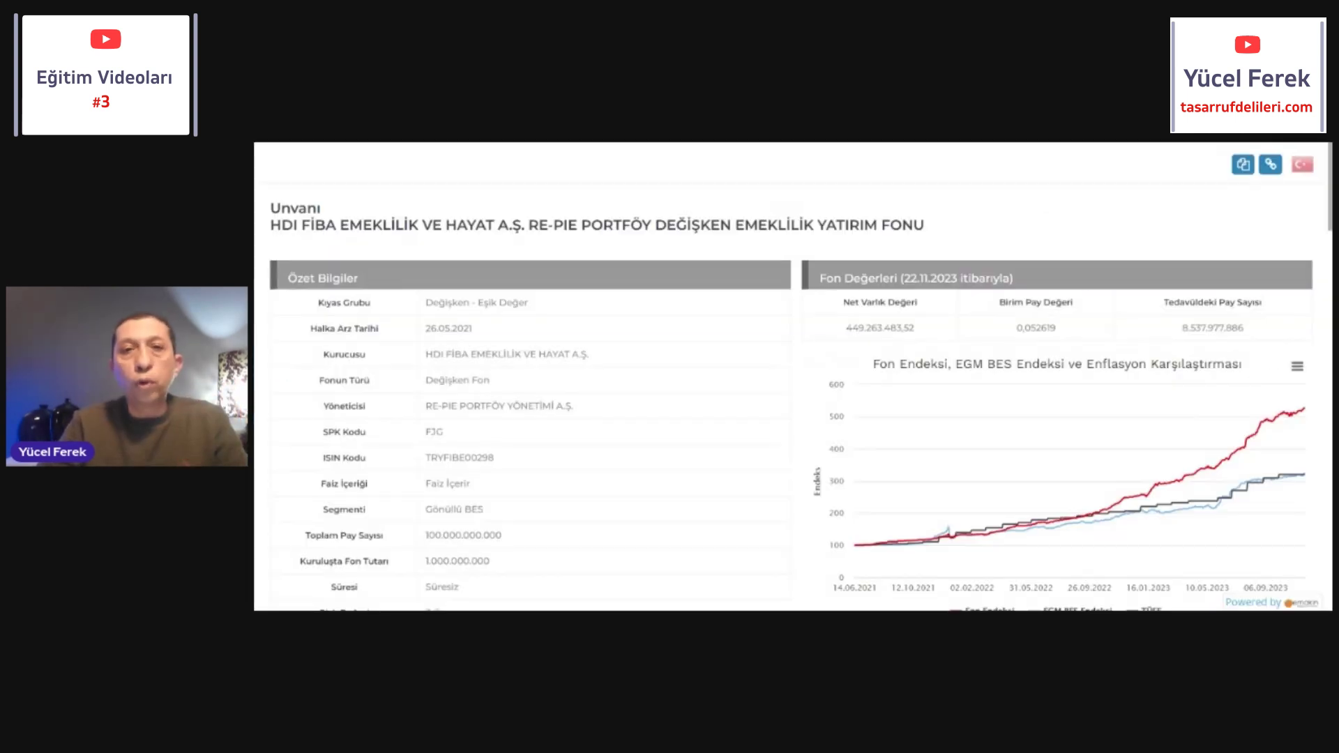
Step: Examine the HDI Fiba Re-Pie Portföy Değişken fund's summary, index comparison chart, investment strategy, performance metrics and portfolio distribution
scroll(800, 377, down, 2)
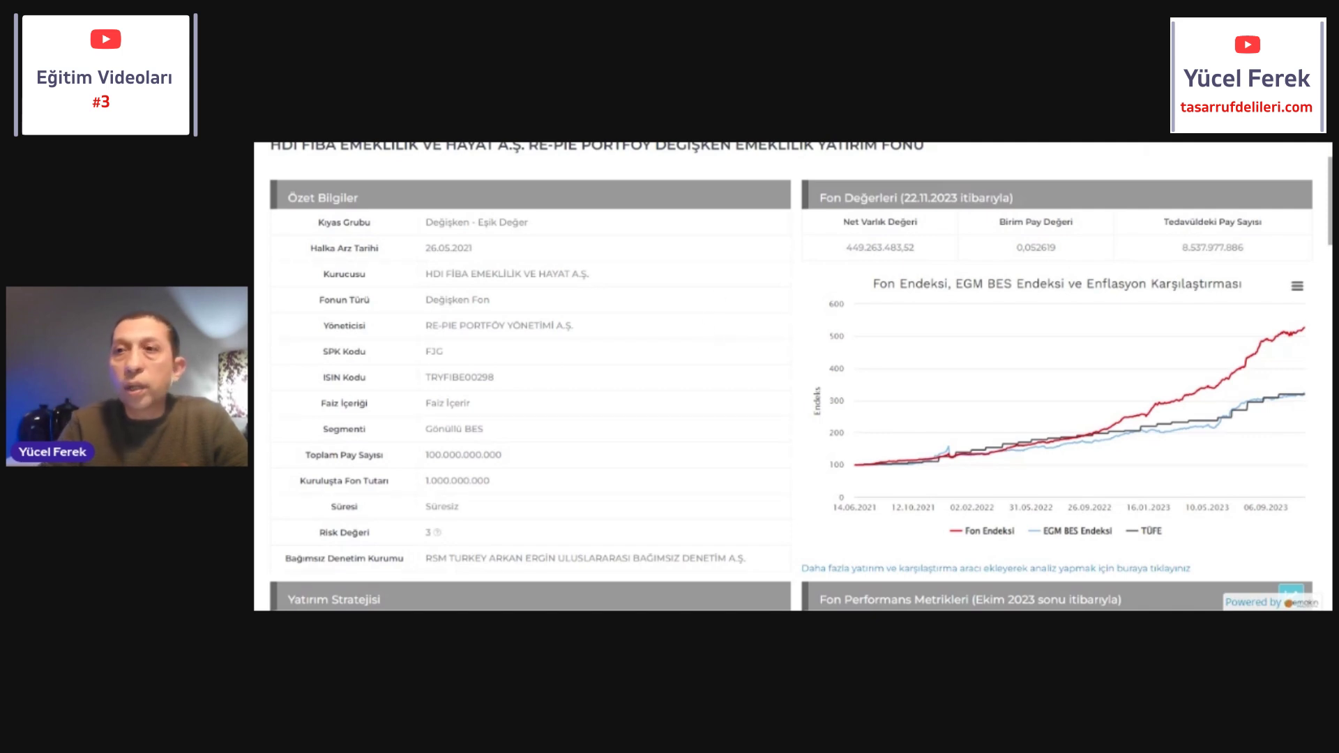
scroll(720, 295, down, 1)
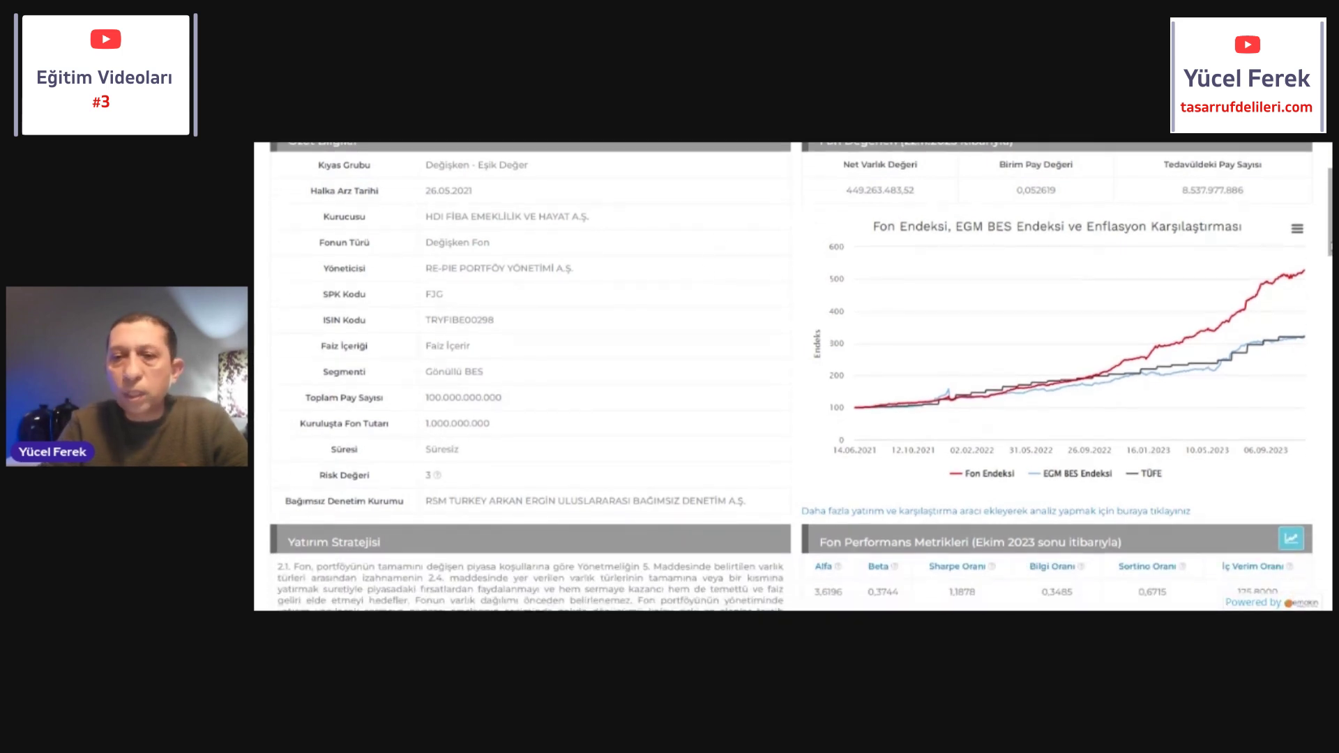
mouse_move(1303, 341)
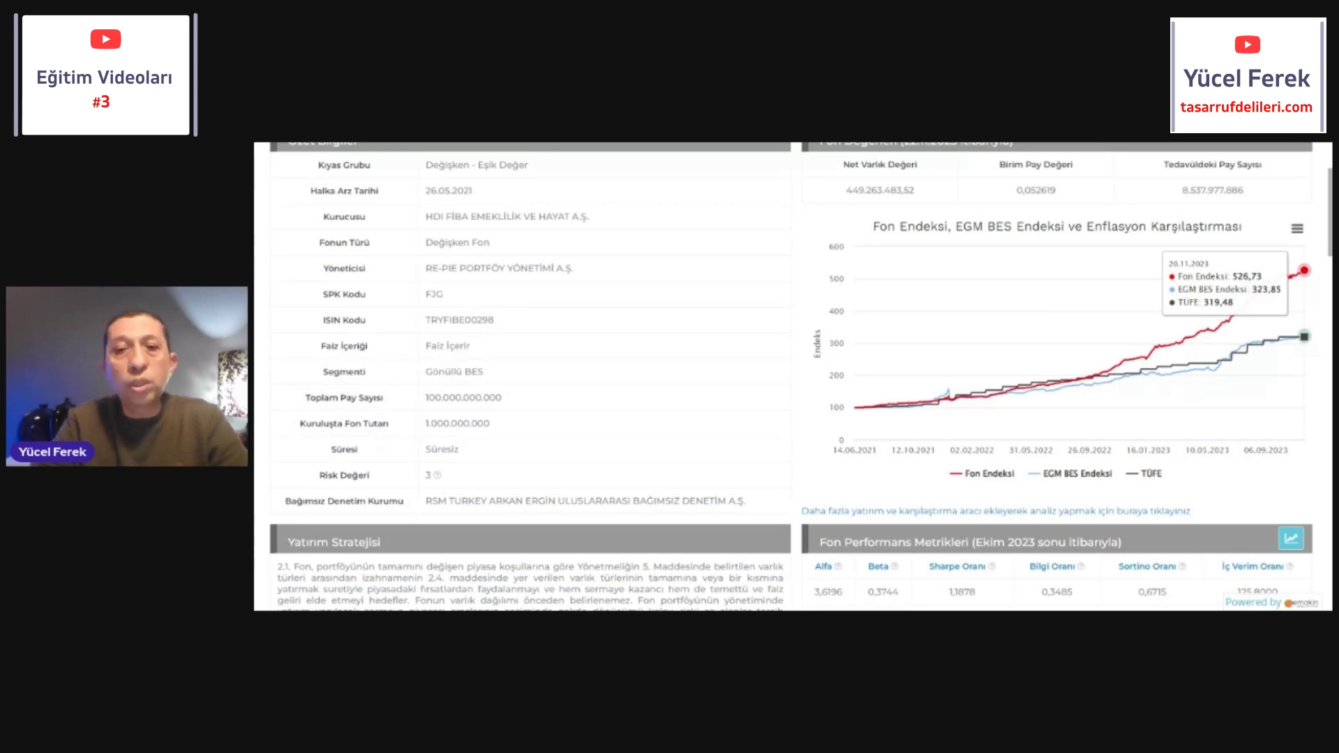
scroll(800, 377, down, 1)
scroll(800, 376, down, 3)
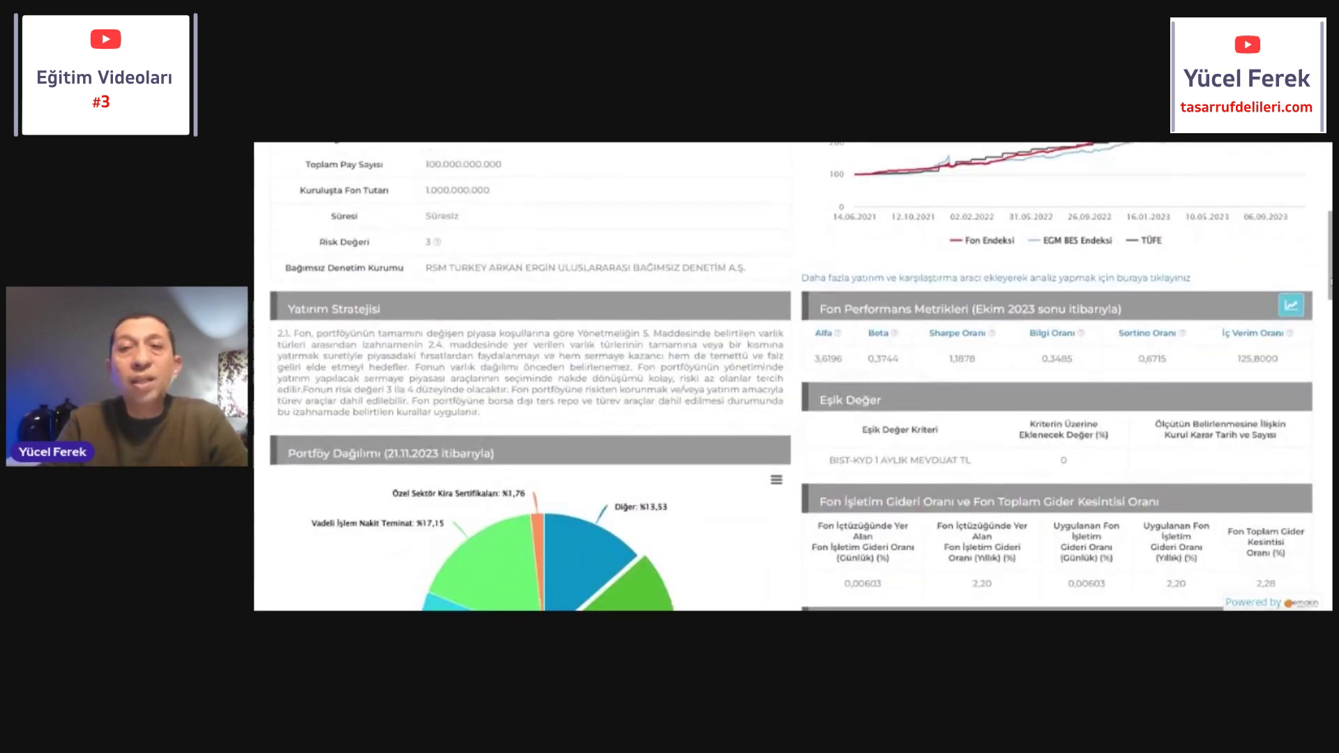
scroll(801, 376, down, 1)
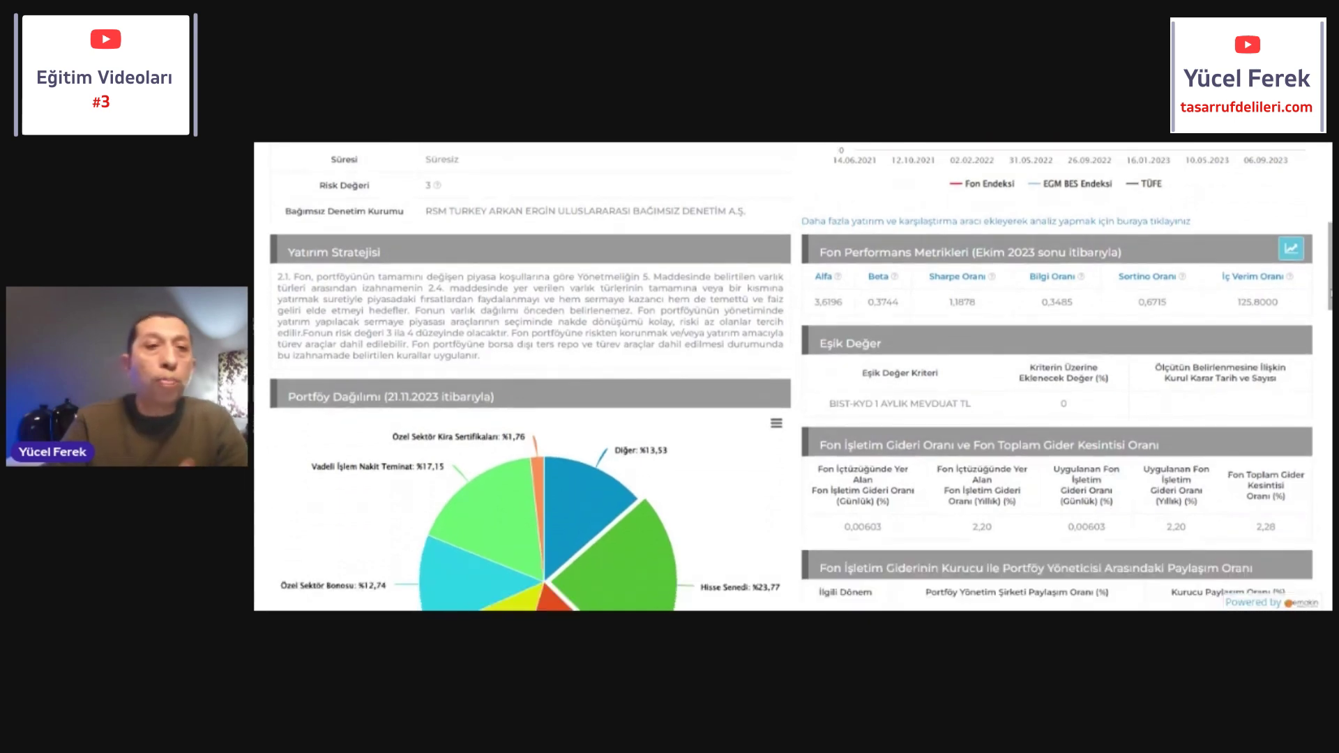